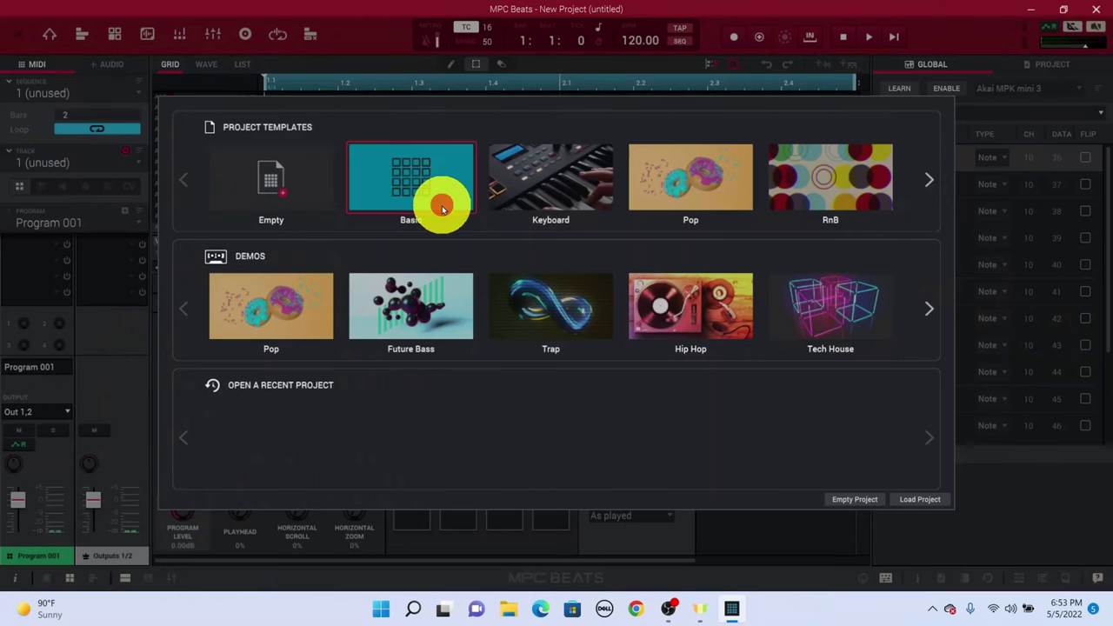
Step: Load the Basic project template to start a new project with the BoomBap kit
left_click(913, 501)
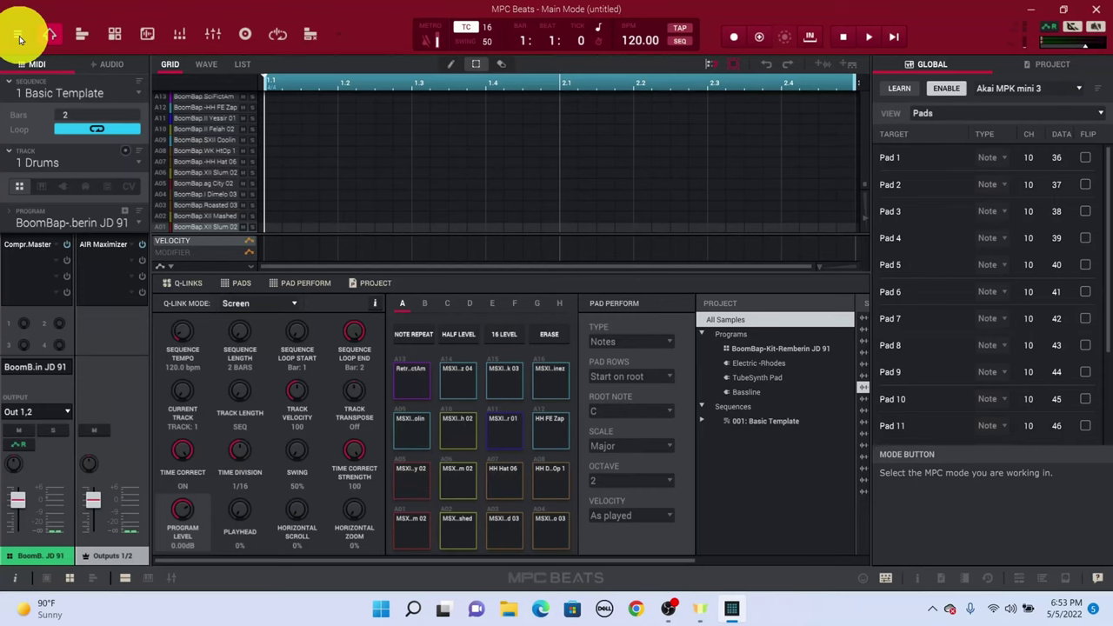
Step: In Preferences > MIDI / Sync, enable CONTROL for the MPK mini Play mk3 input port
left_click(19, 35)
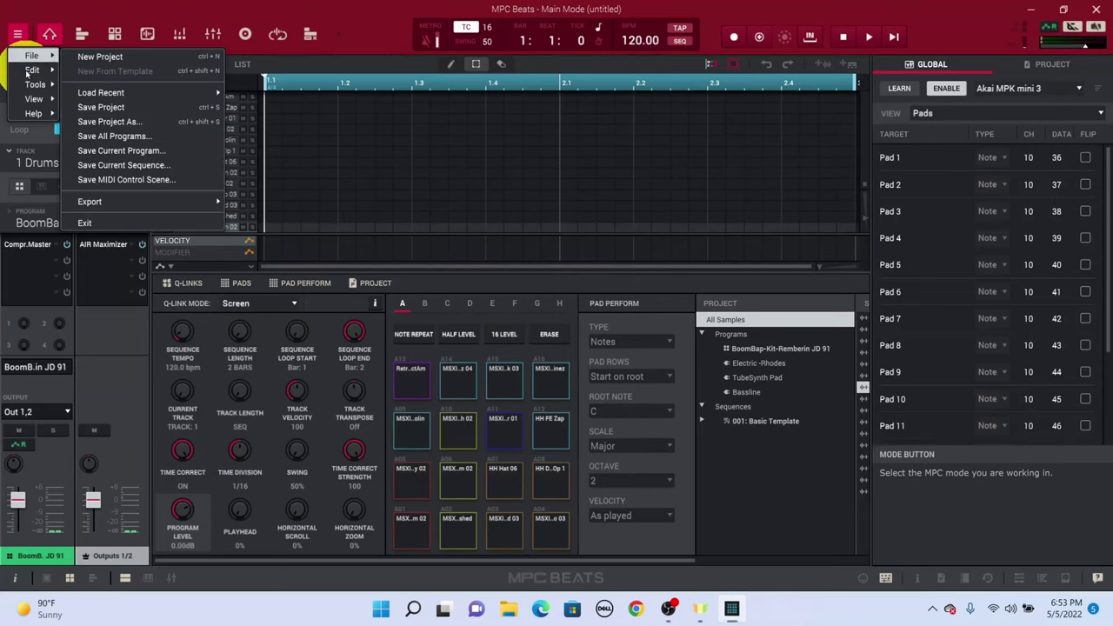
mouse_move(35, 70)
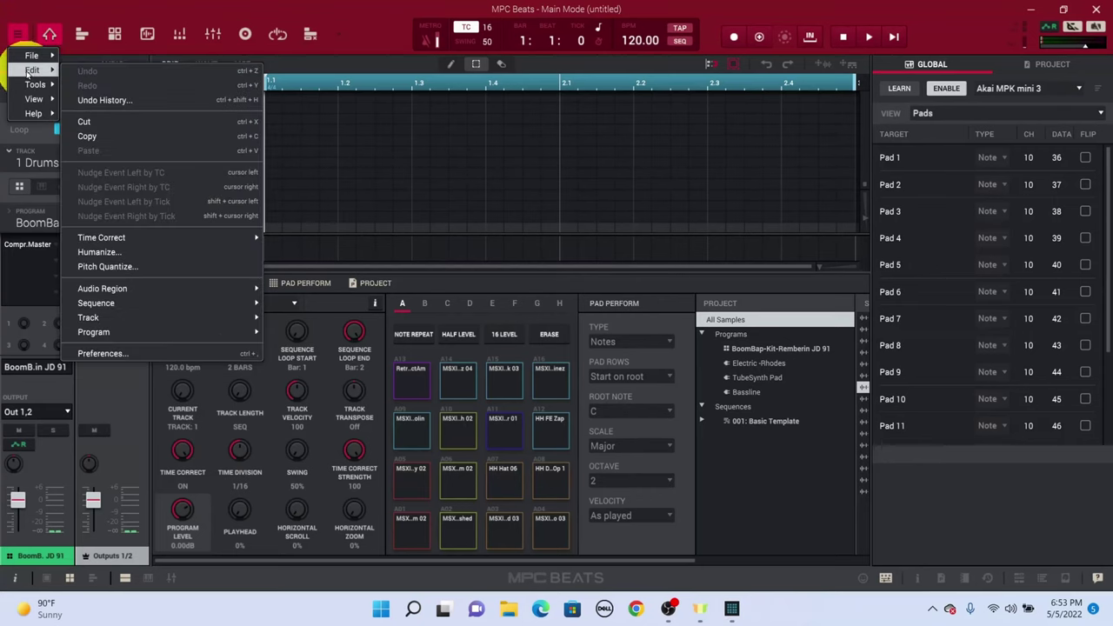
left_click(175, 352)
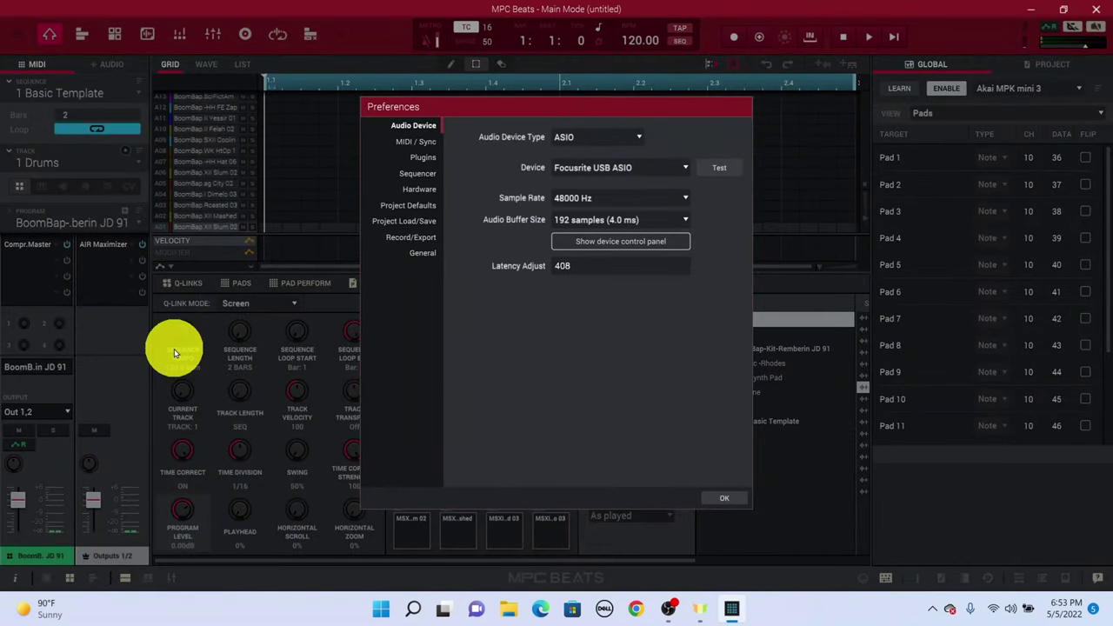
left_click(417, 141)
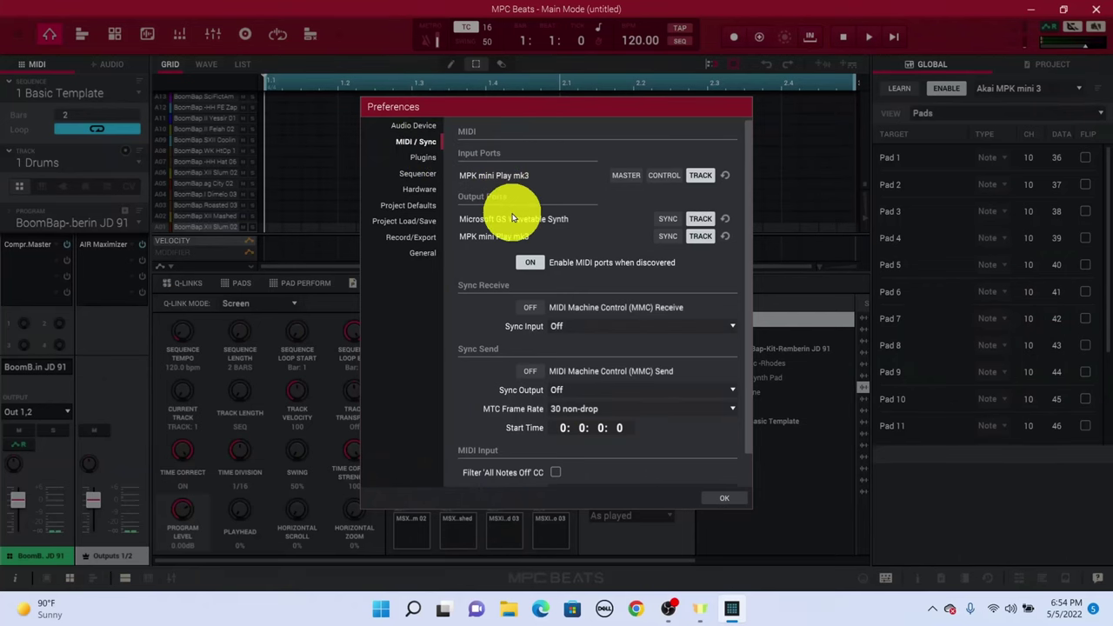
left_click(663, 177)
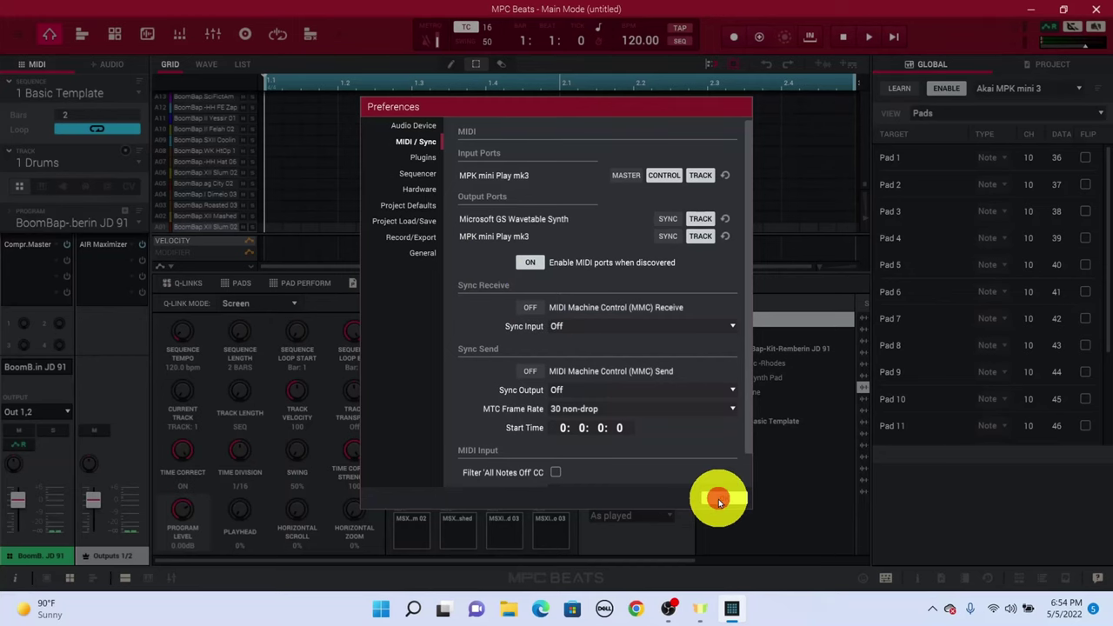
Step: Close the preferences and toggle the MIDI mapping panel off and back on
left_click(718, 501)
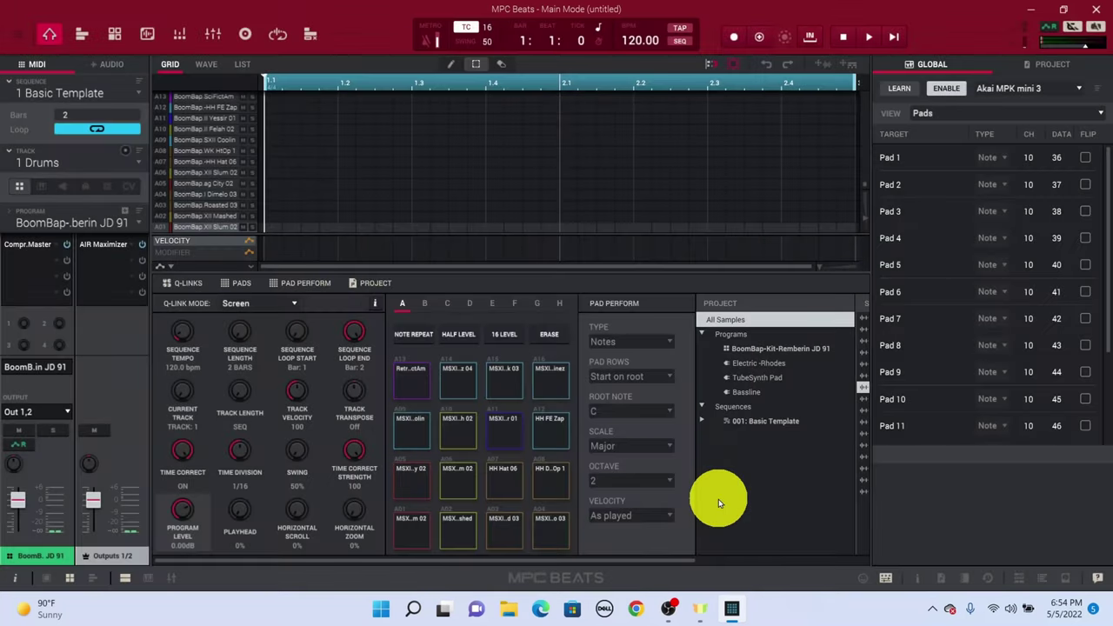
left_click(886, 578)
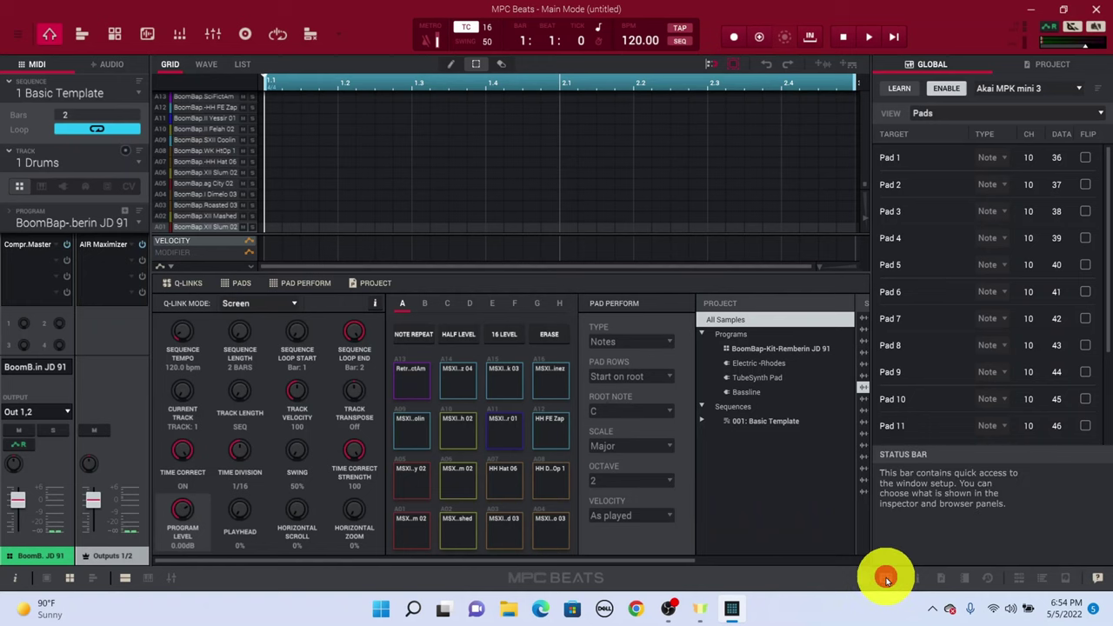
left_click(886, 579)
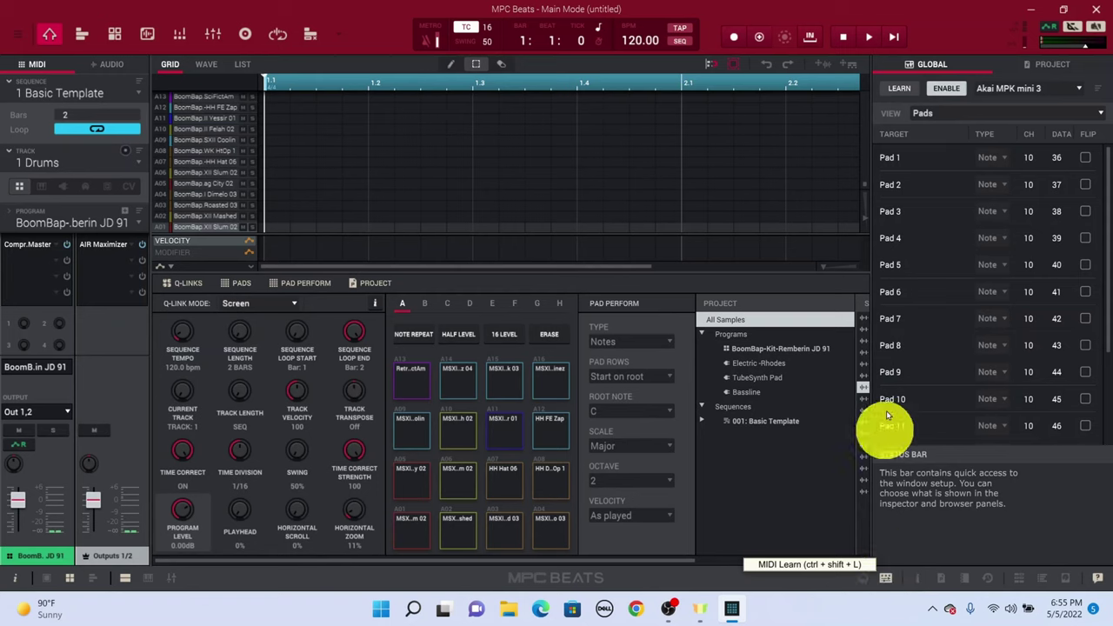
Step: Show the global MIDI Learn panel, switch off the current map, and open map options
left_click(970, 126)
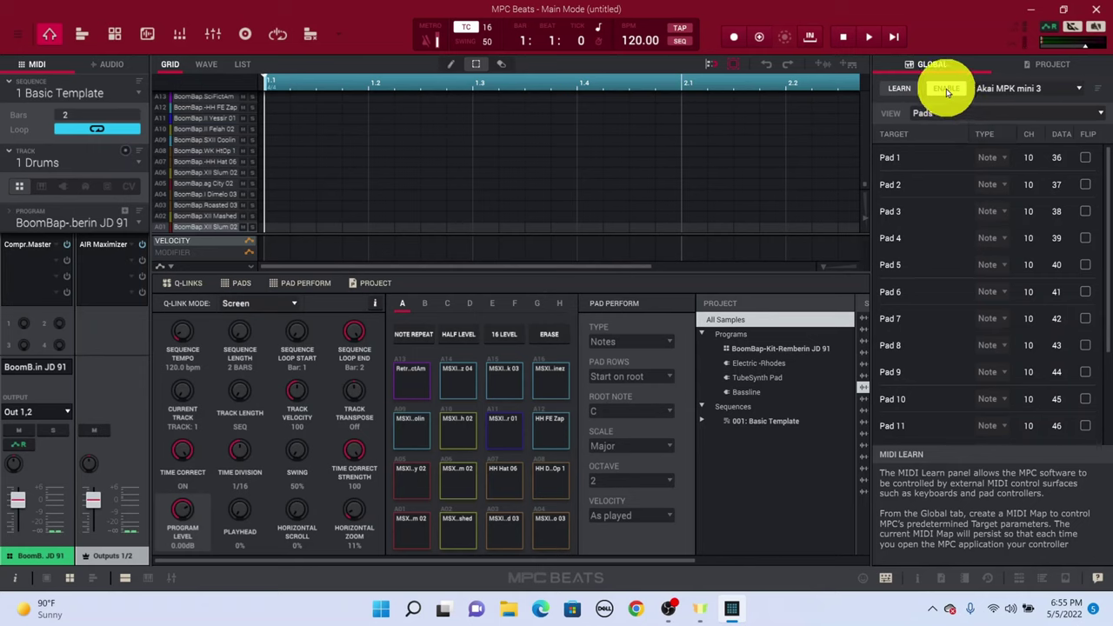
left_click(948, 88)
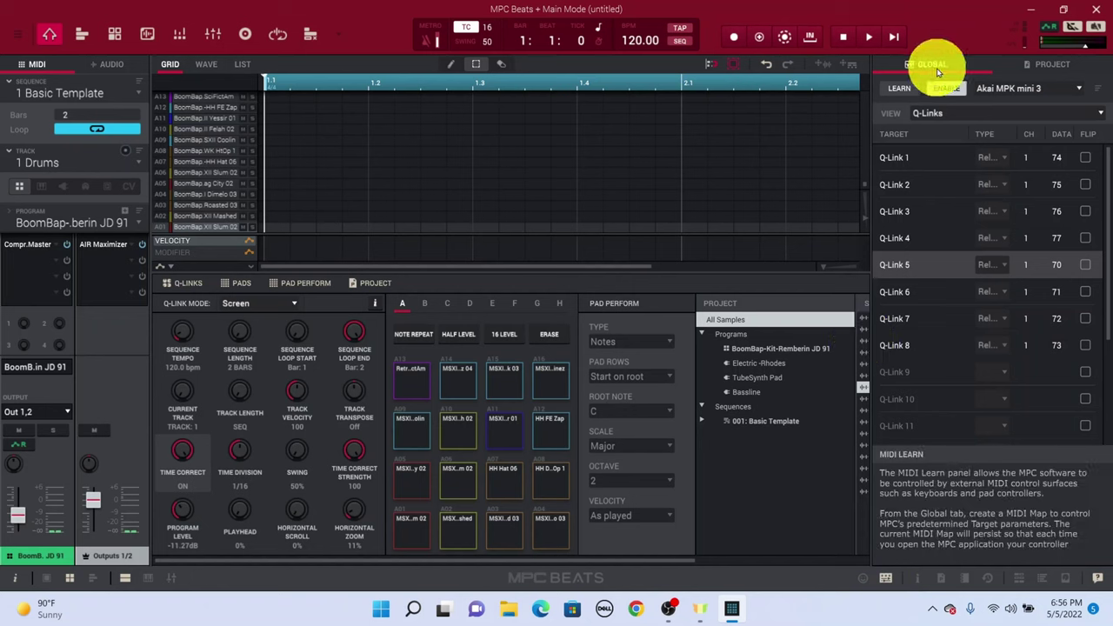
left_click(1097, 91)
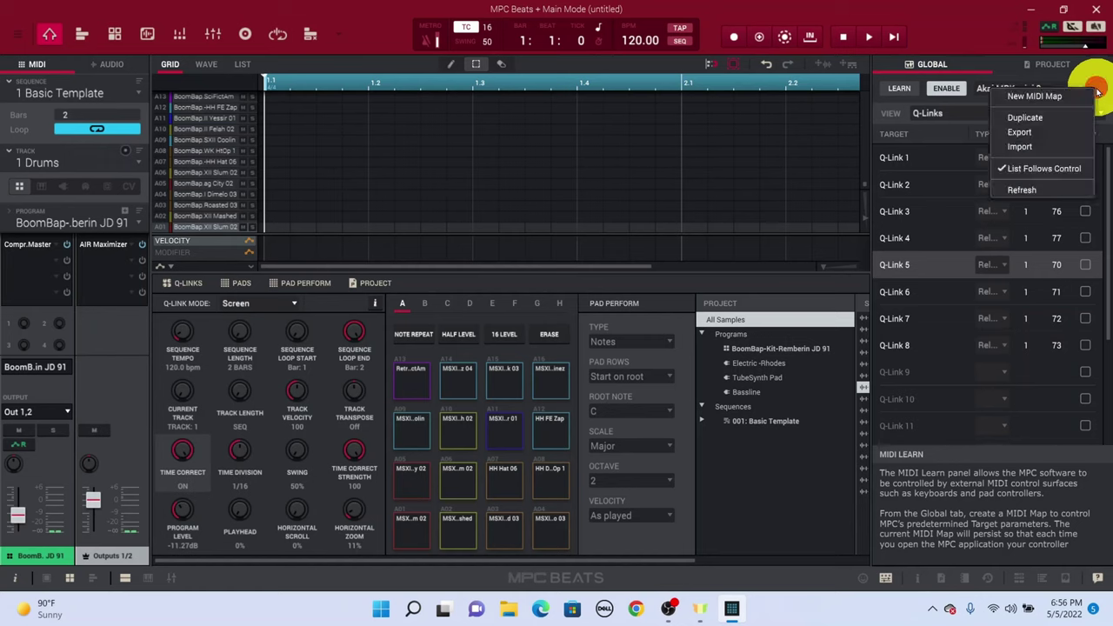
Step: Add New MIDI Mapping 1 from the options menu, enable it, and turn on LEARN
left_click(1068, 96)
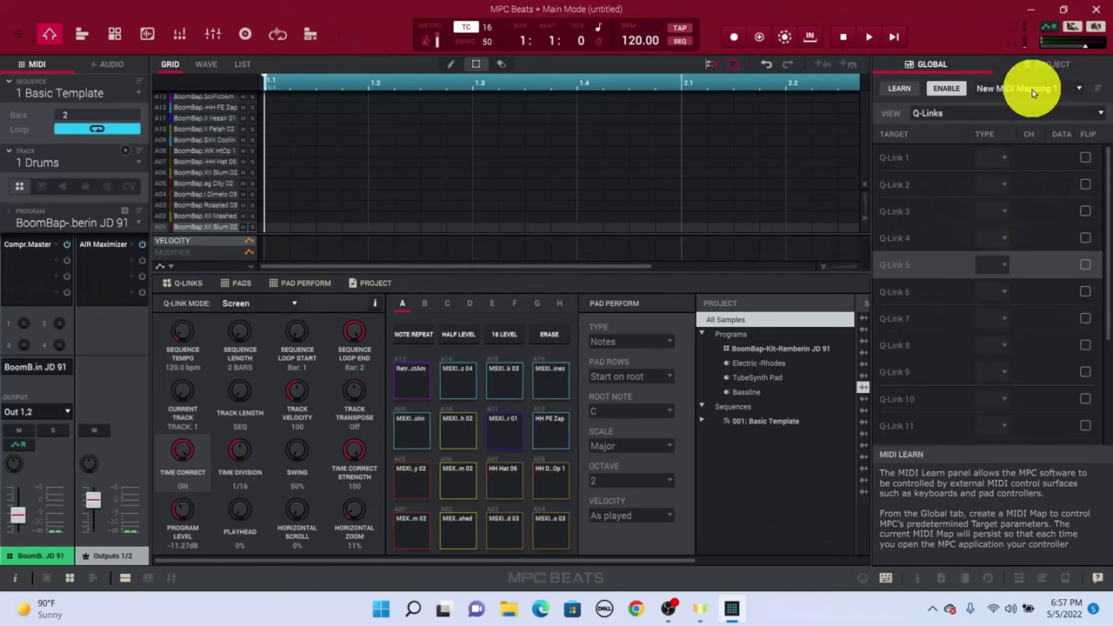
left_click(949, 87)
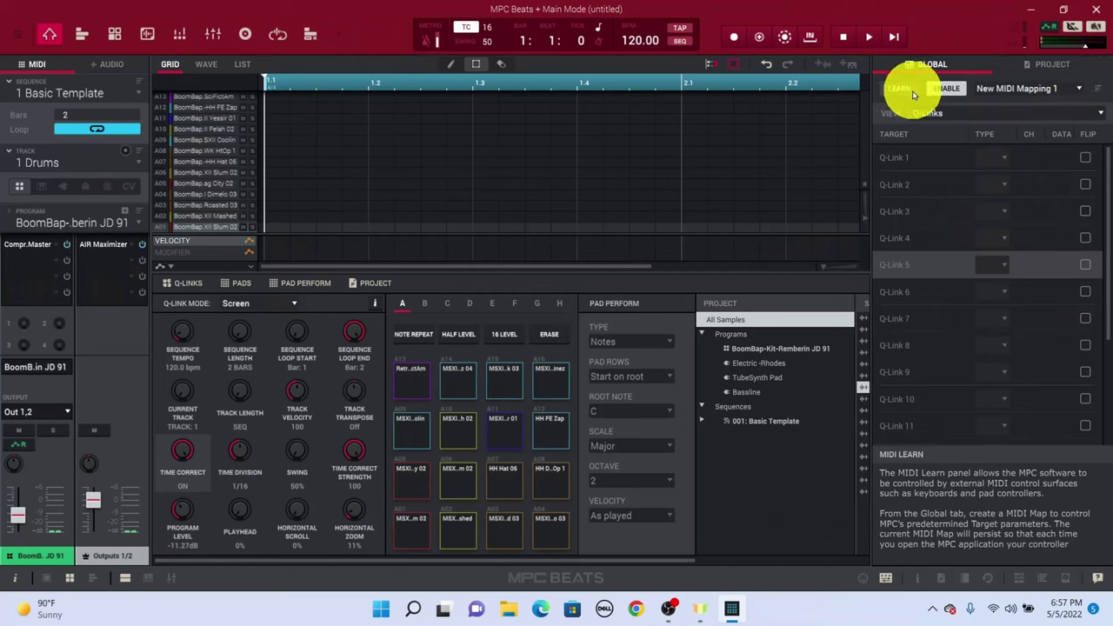
left_click(911, 90)
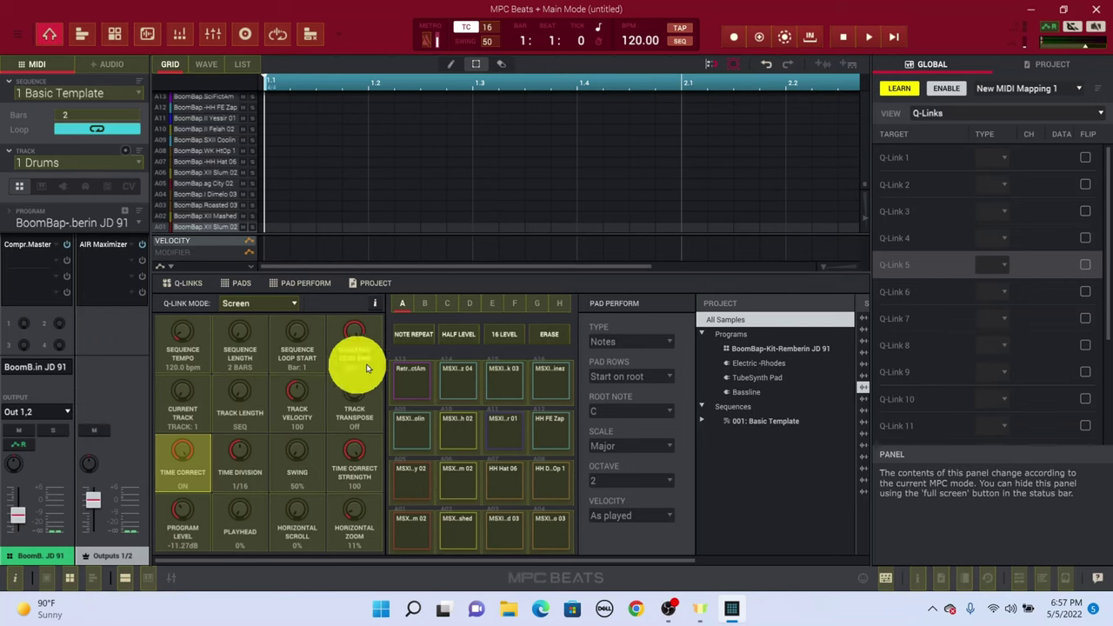
Step: Learn pad A01 from MPK mini pad 1 as a Note on channel 10, data 36
left_click(419, 532)
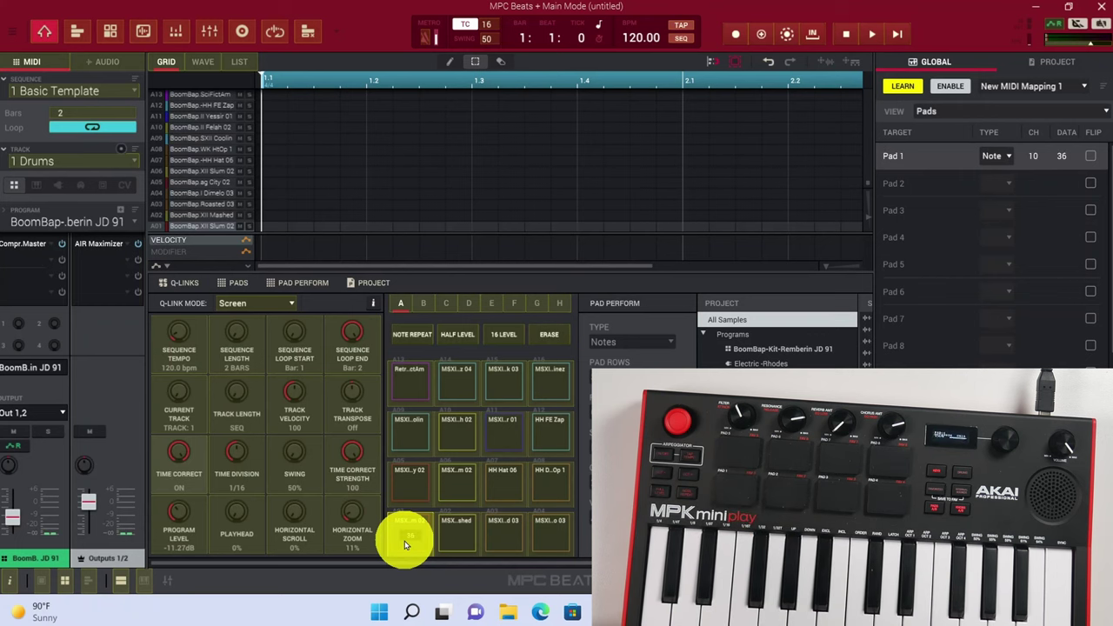
Step: Learn pads A02 through A08 in turn from the matching MPK mini pads
left_click(406, 541)
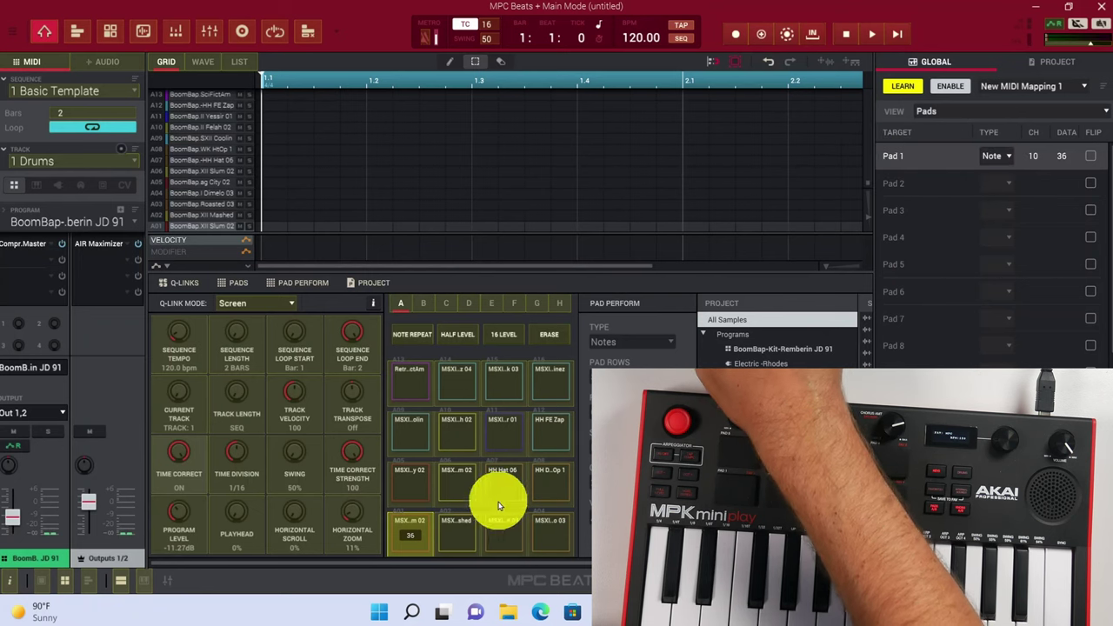
left_click(458, 541)
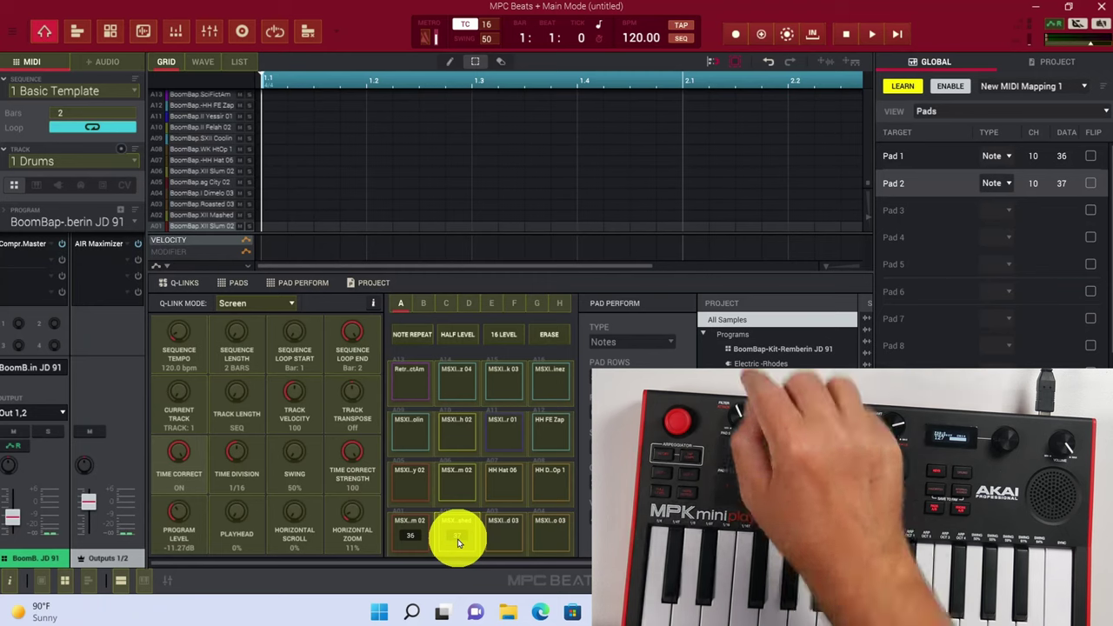
left_click(504, 541)
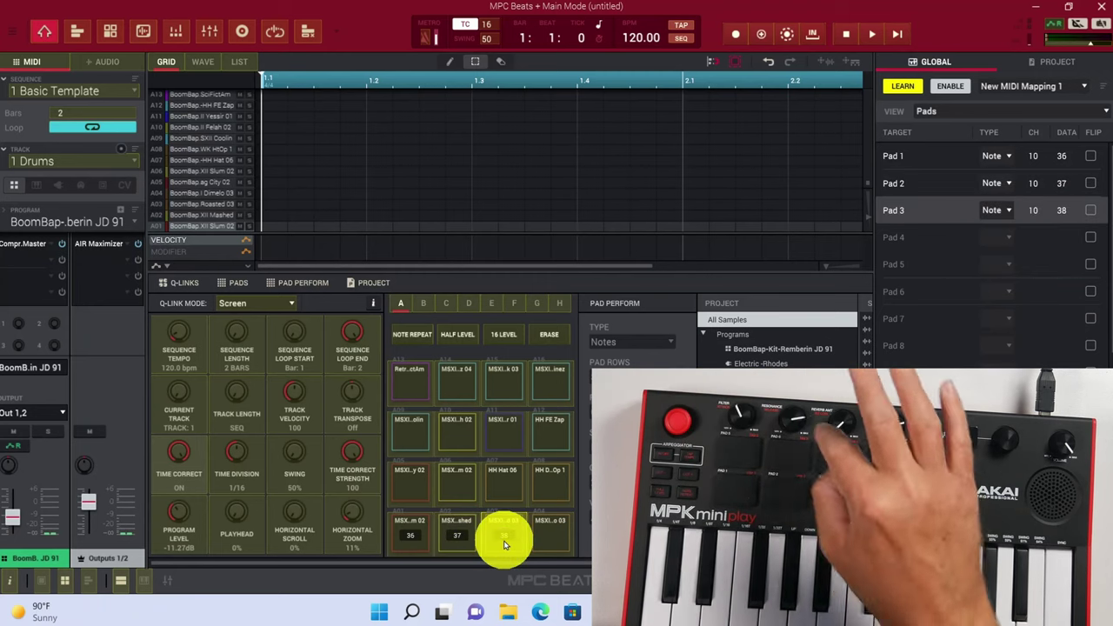
left_click(548, 535)
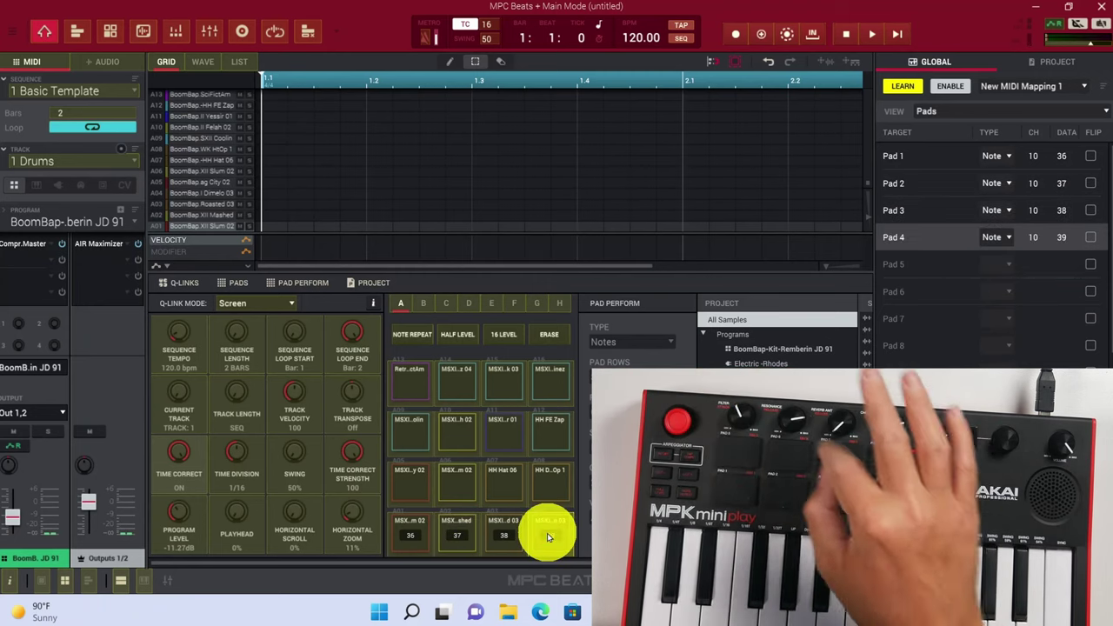
left_click(396, 485)
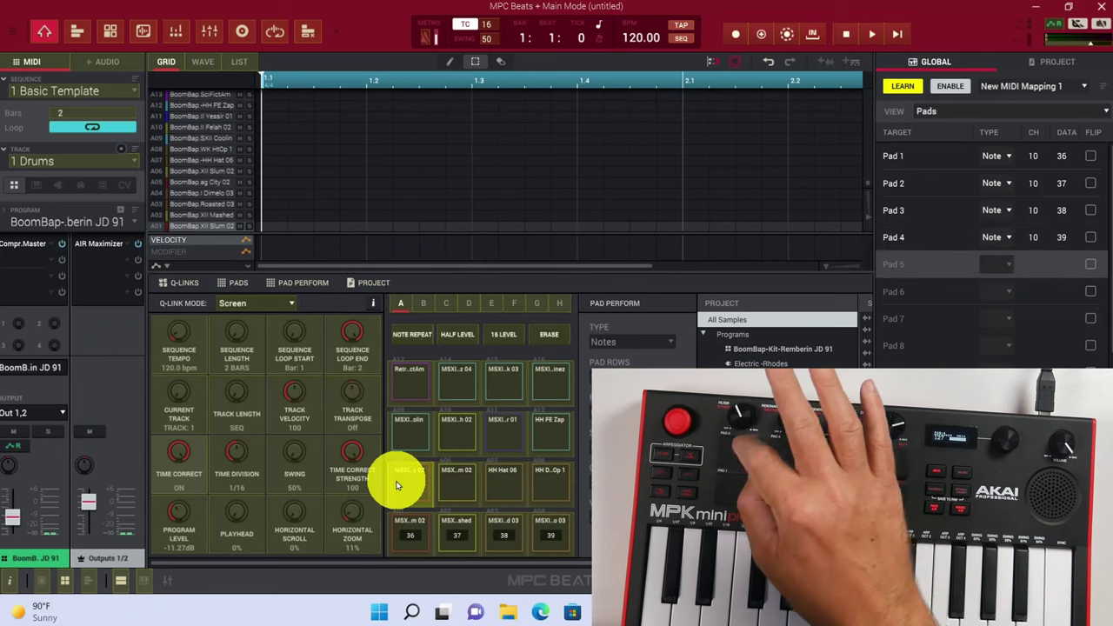
left_click(460, 486)
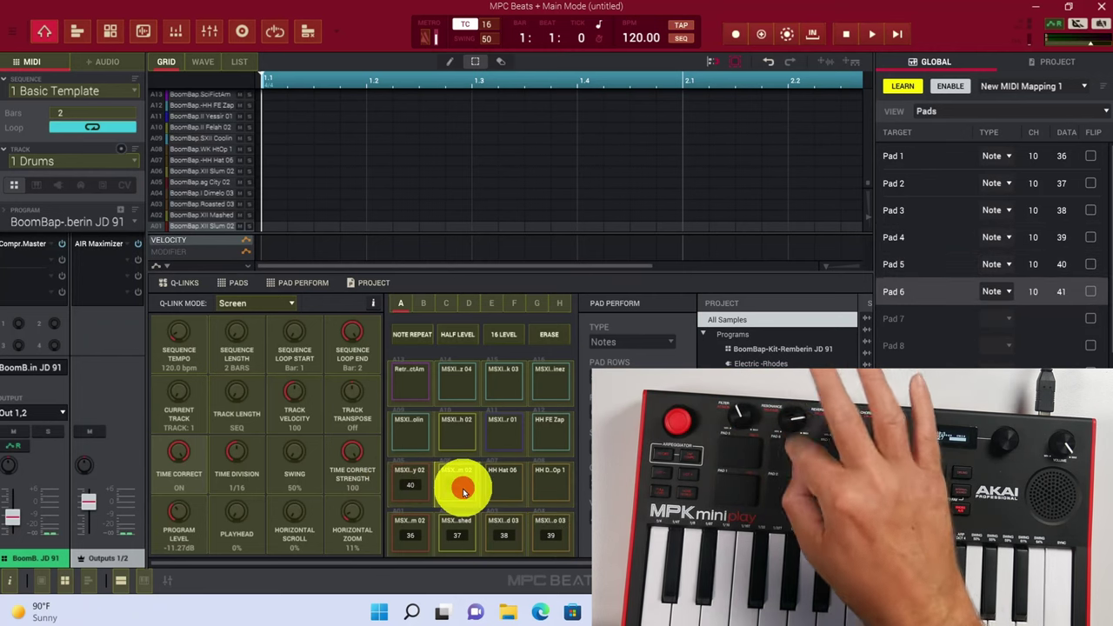
left_click(498, 488)
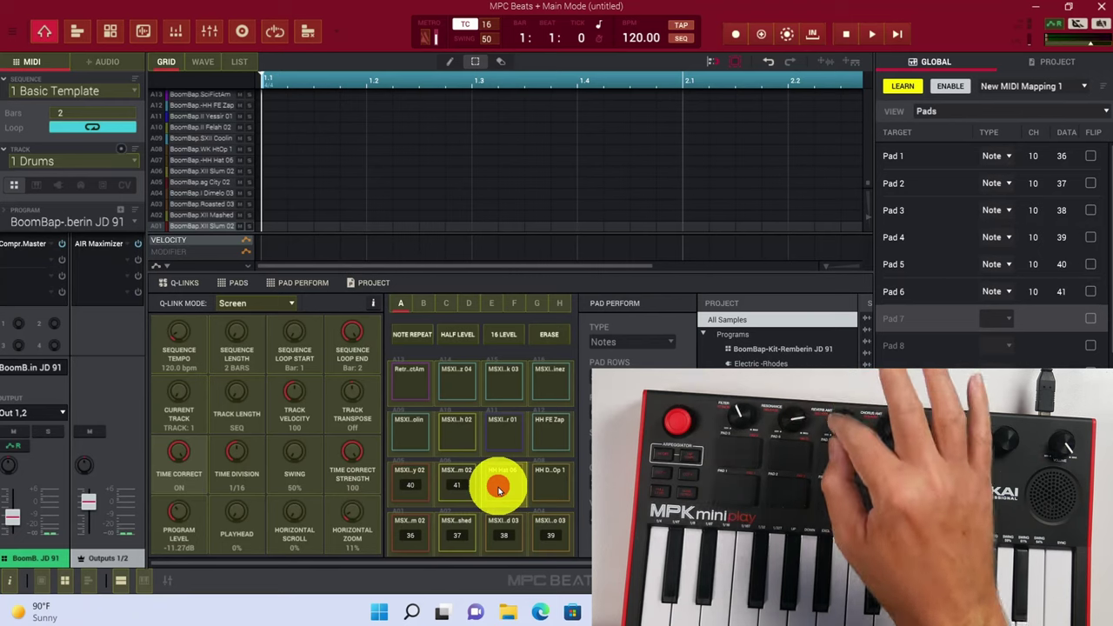
left_click(550, 486)
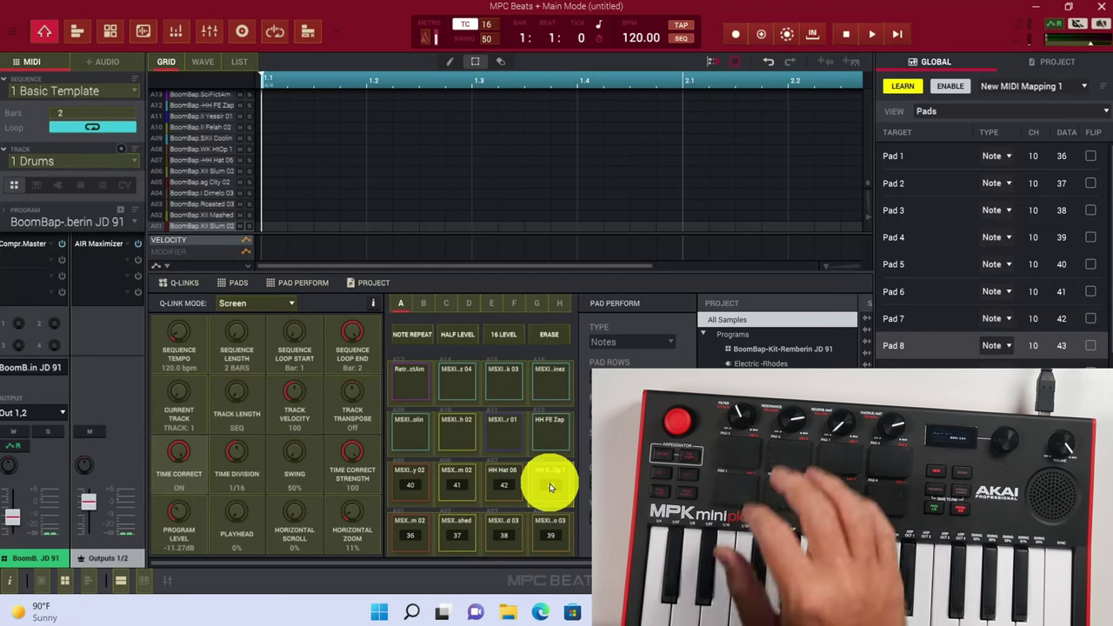
Step: Learn the upper pad rows (B2, D2, A1–D1) so Pads 6–13 hold notes 41–48 on channel 10
left_click(407, 442)
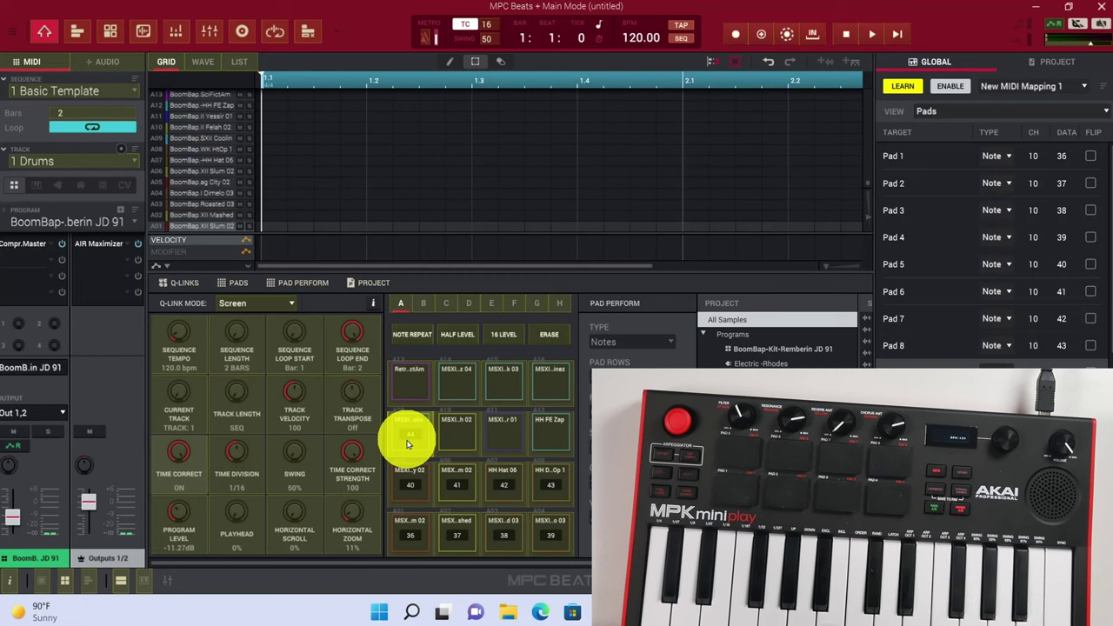
left_click(461, 434)
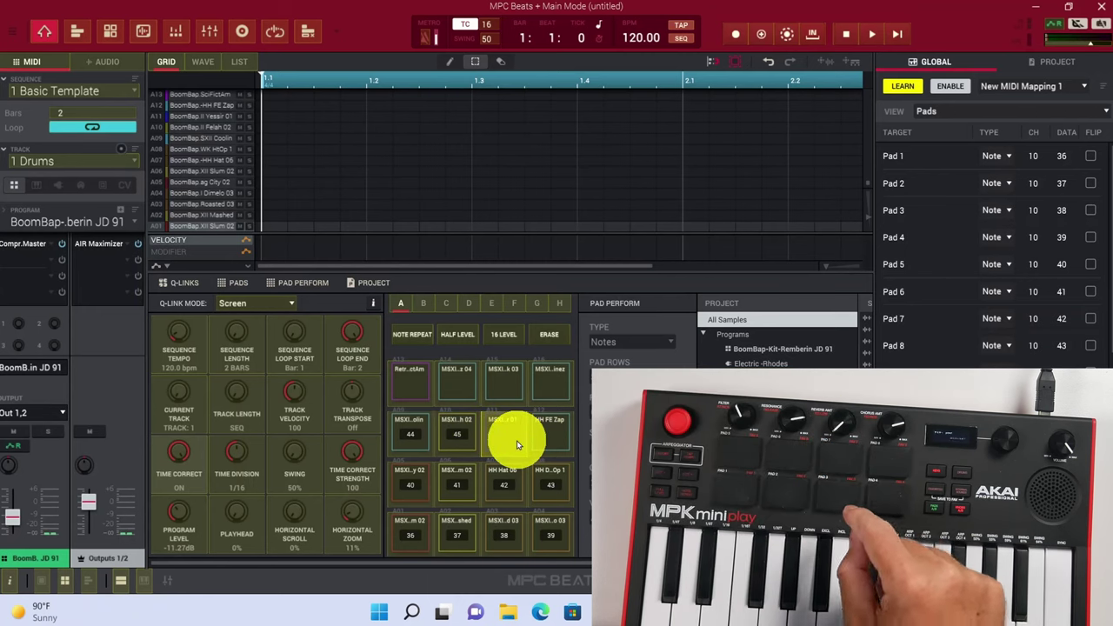
left_click(551, 433)
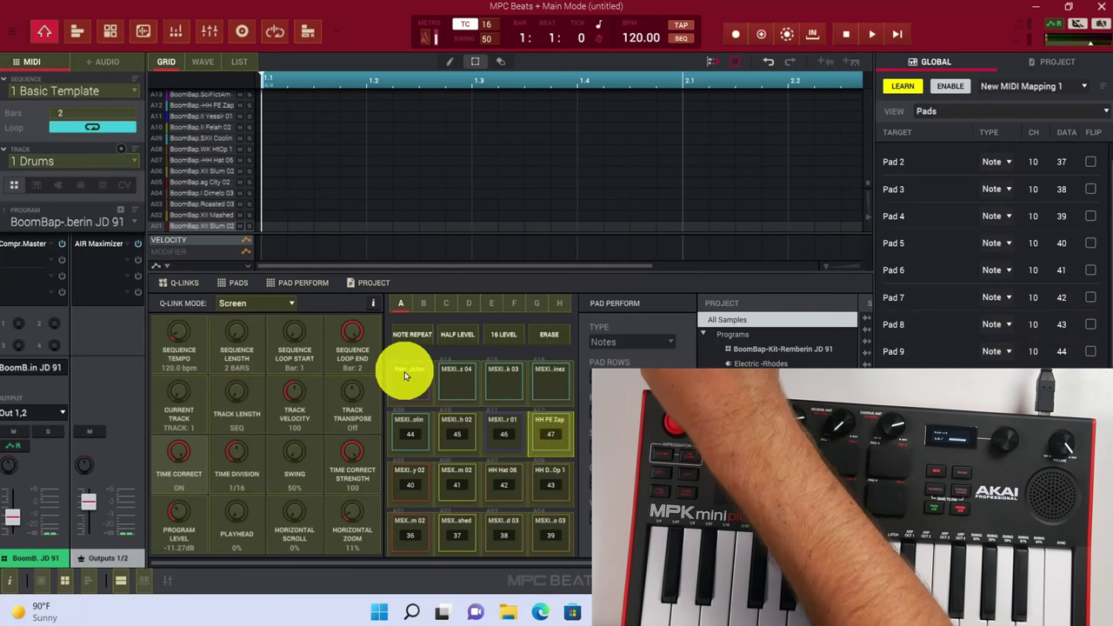
left_click(404, 374)
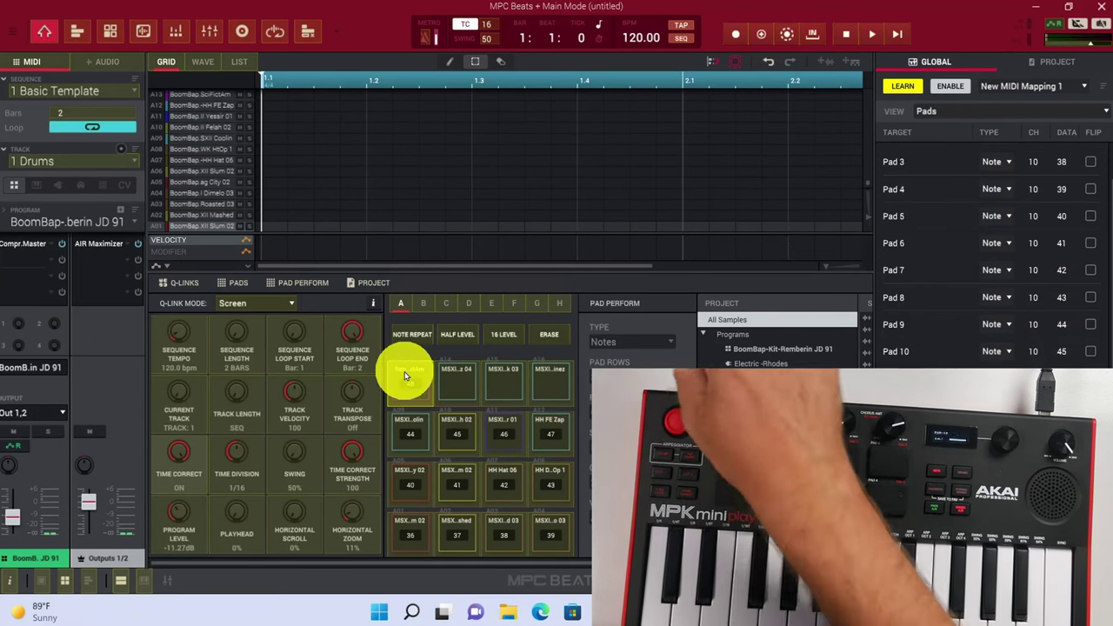
left_click(475, 372)
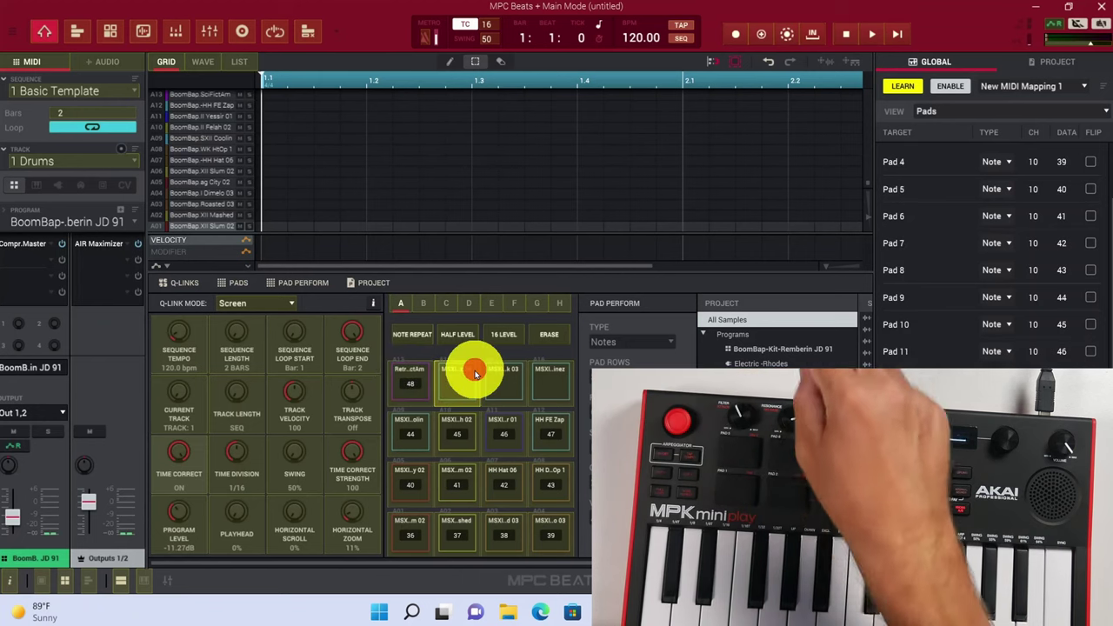
left_click(498, 388)
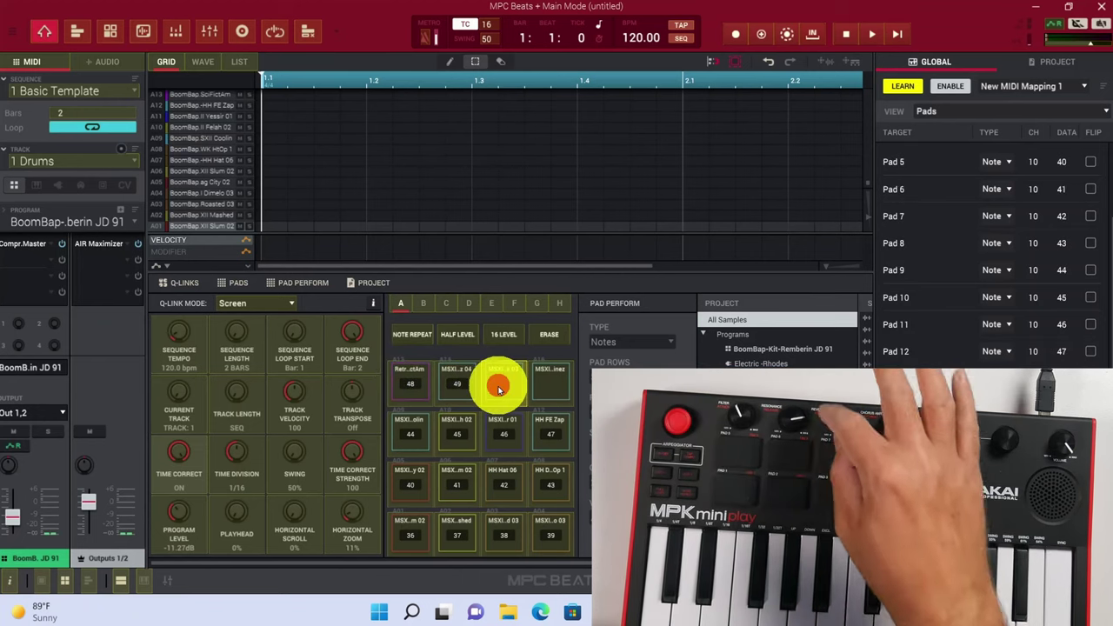
left_click(552, 388)
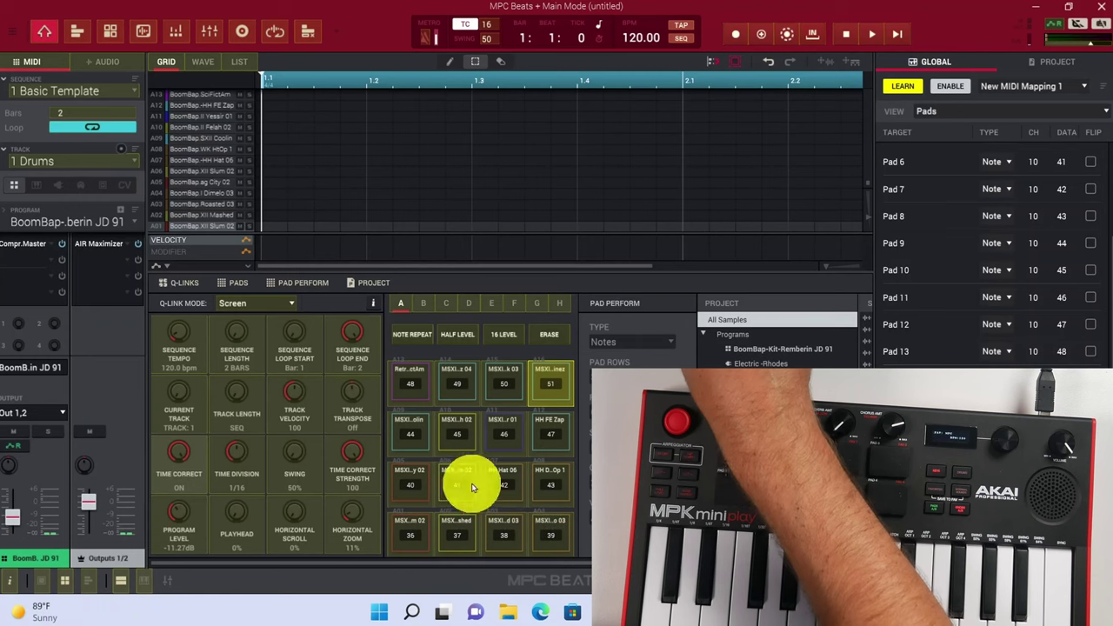
left_click(553, 390)
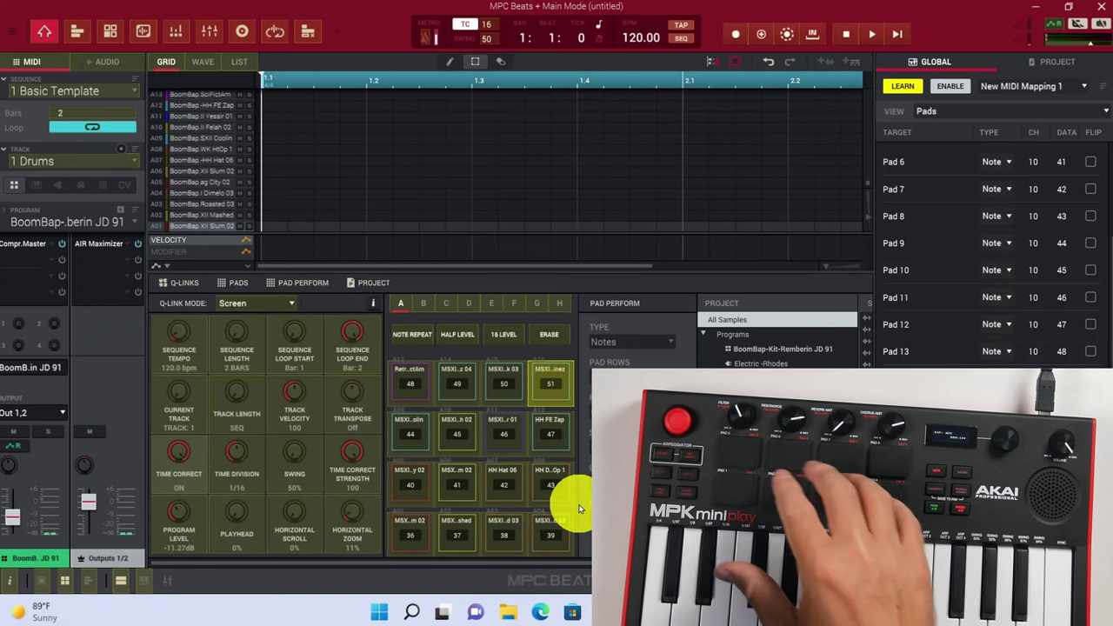
Step: Open the MIDI Learn panel's VIEW dropdown, currently set to Pads
left_click(994, 119)
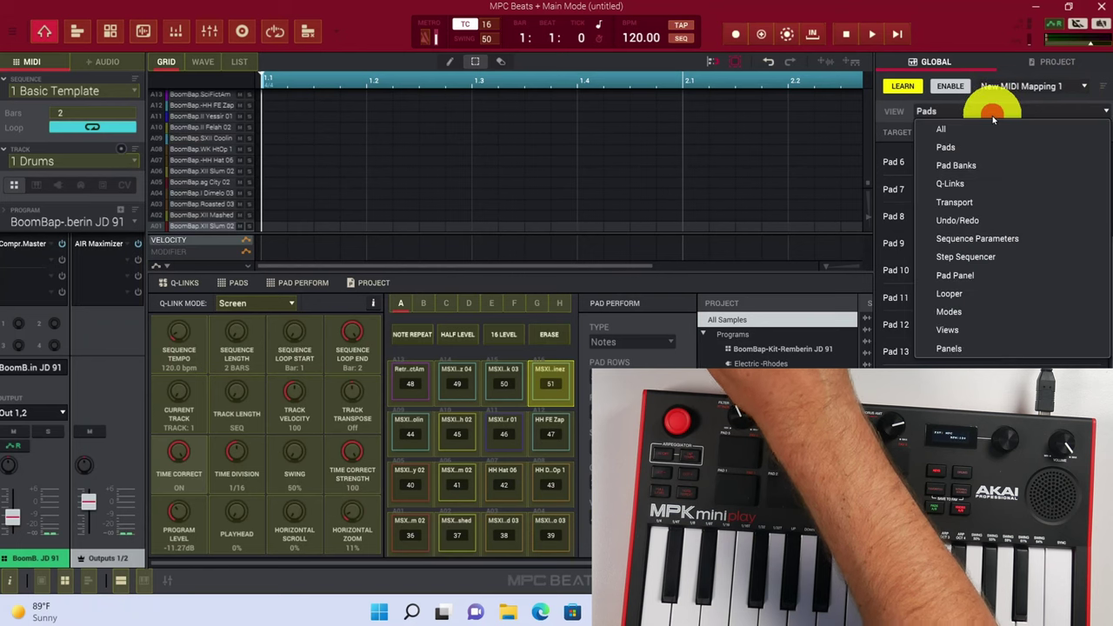
Step: Switch VIEW to Q-Links and learn knobs for Program Level, Playhead, Horizontal Scroll and Horizontal Zoom
left_click(961, 184)
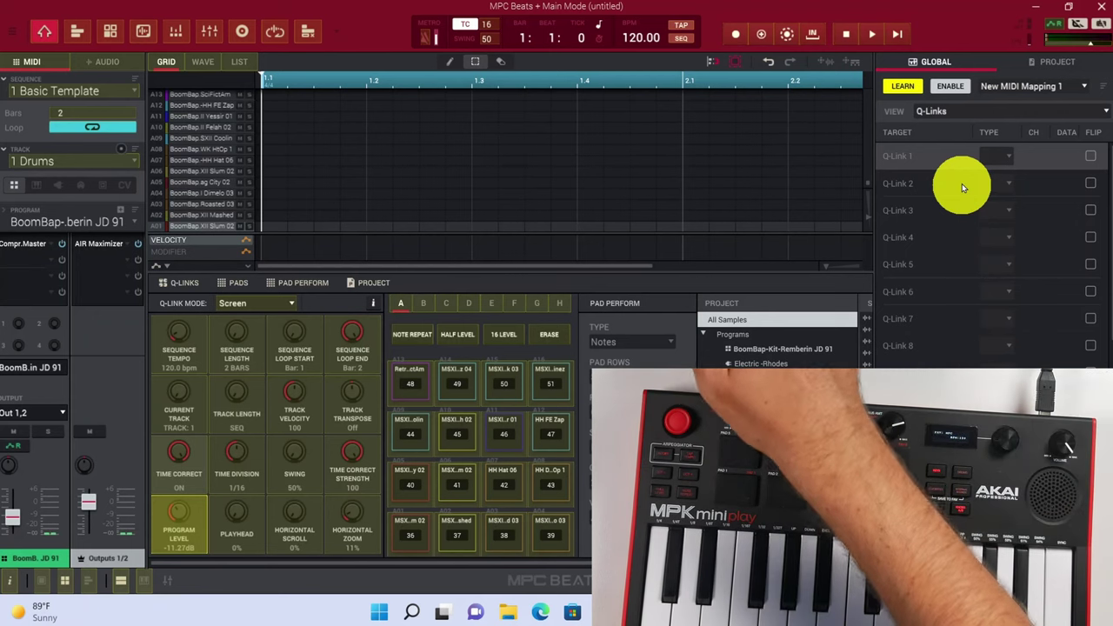
left_click(196, 515)
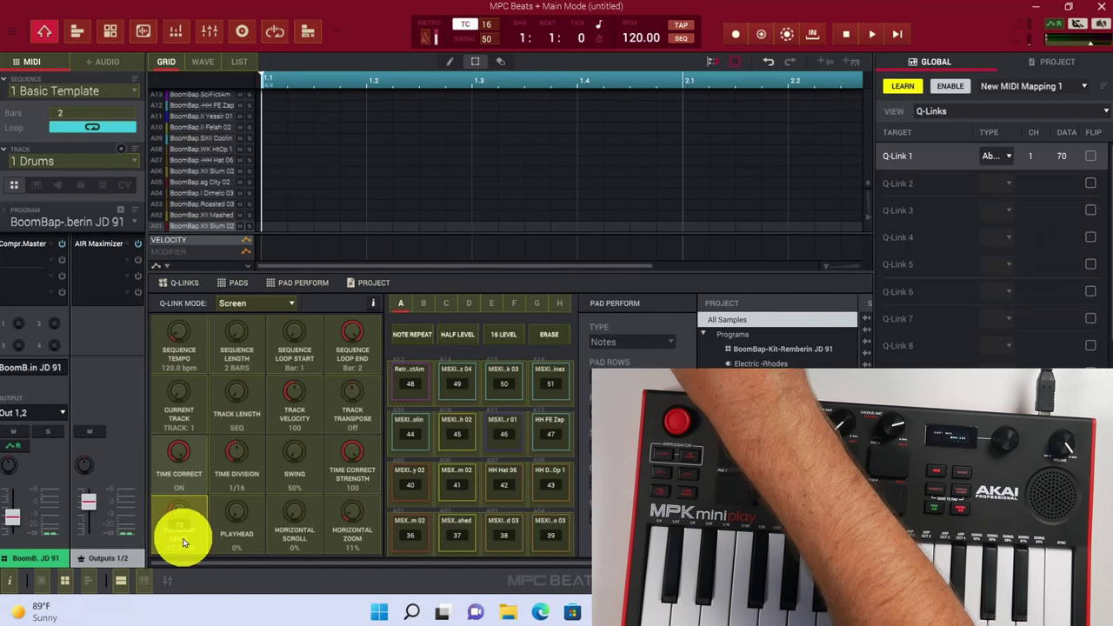
left_click(229, 542)
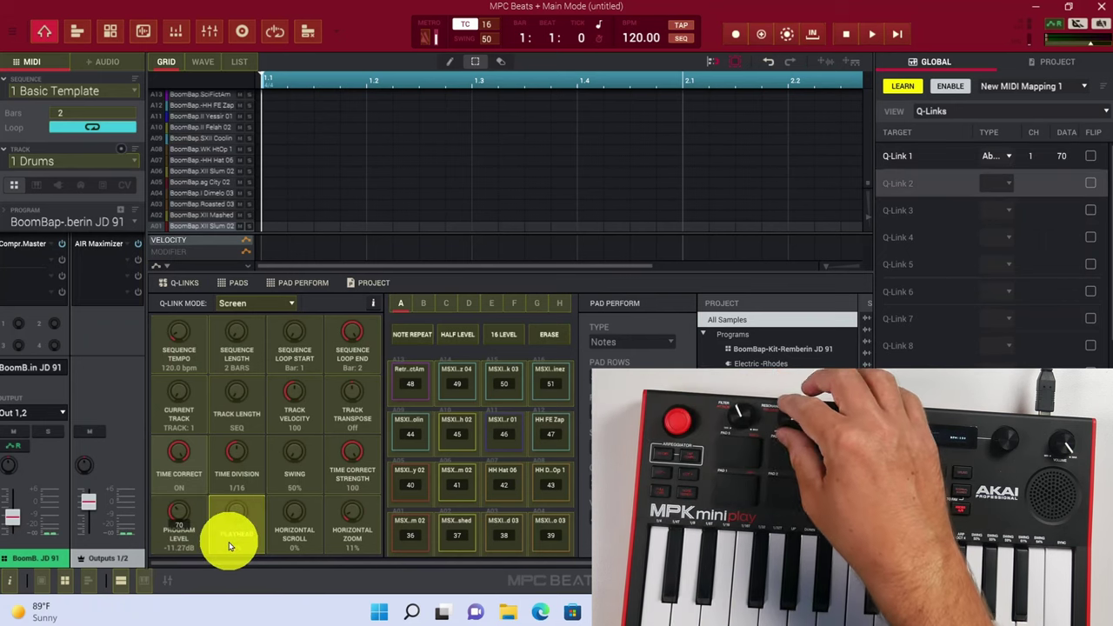
left_click(295, 542)
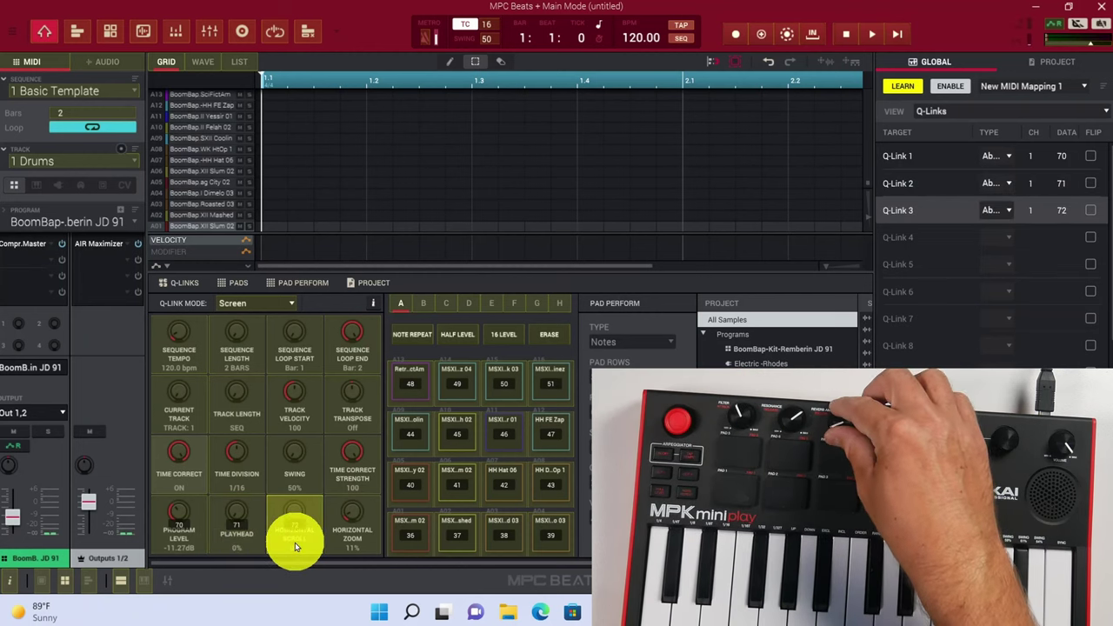
left_click(366, 534)
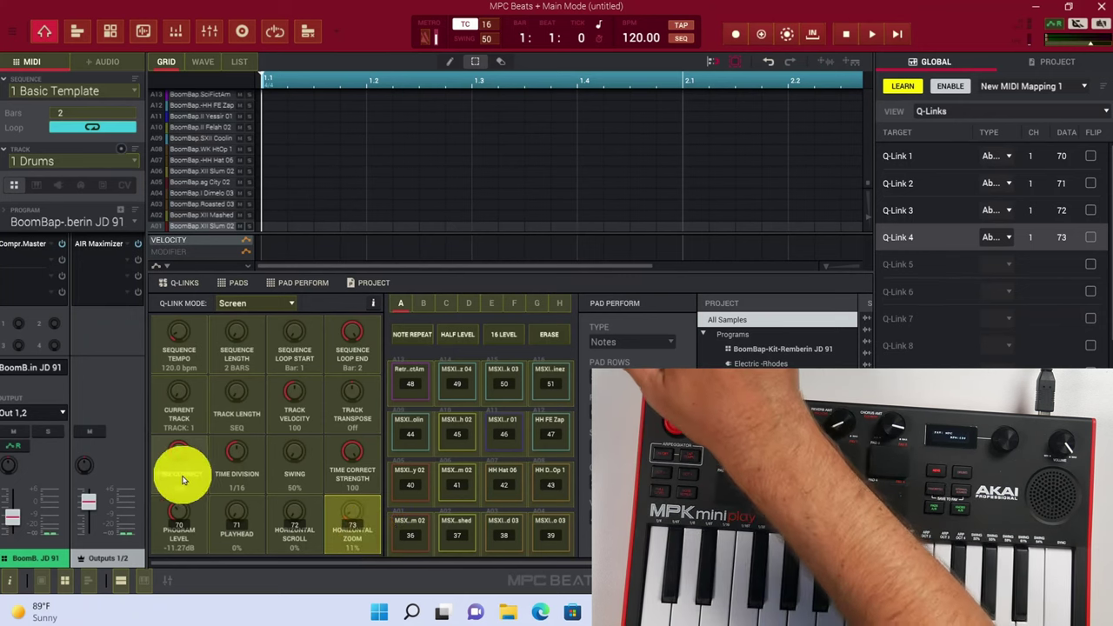
Step: Learn knobs for Time Correct, Time Division, Swing and Time Correct Strength, then turn LEARN off
left_click(181, 479)
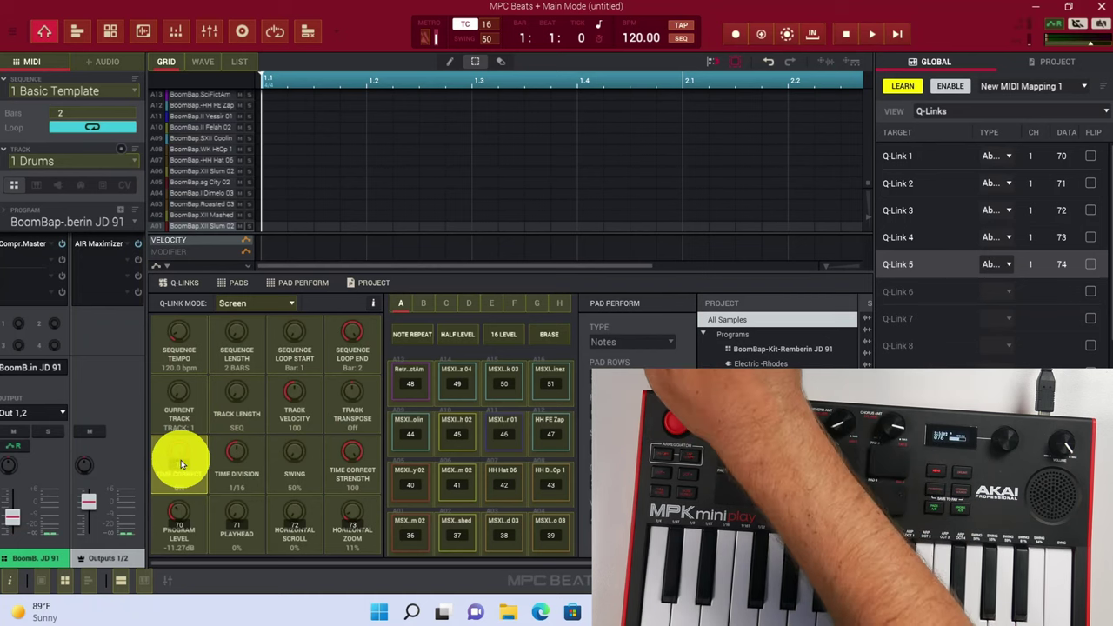
left_click(224, 470)
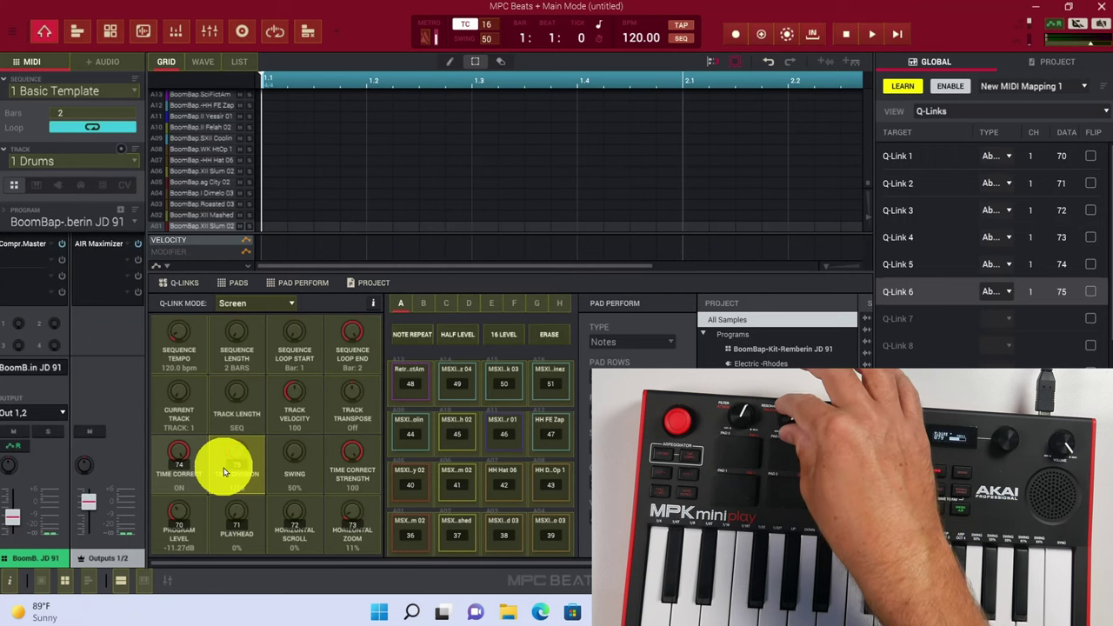
left_click(313, 474)
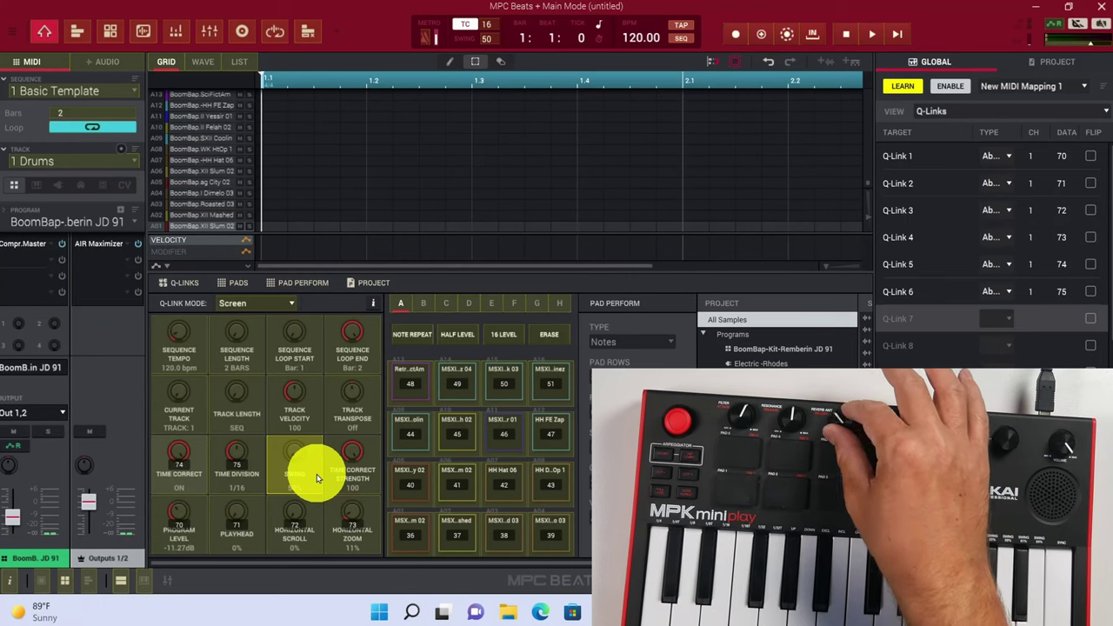
left_click(348, 477)
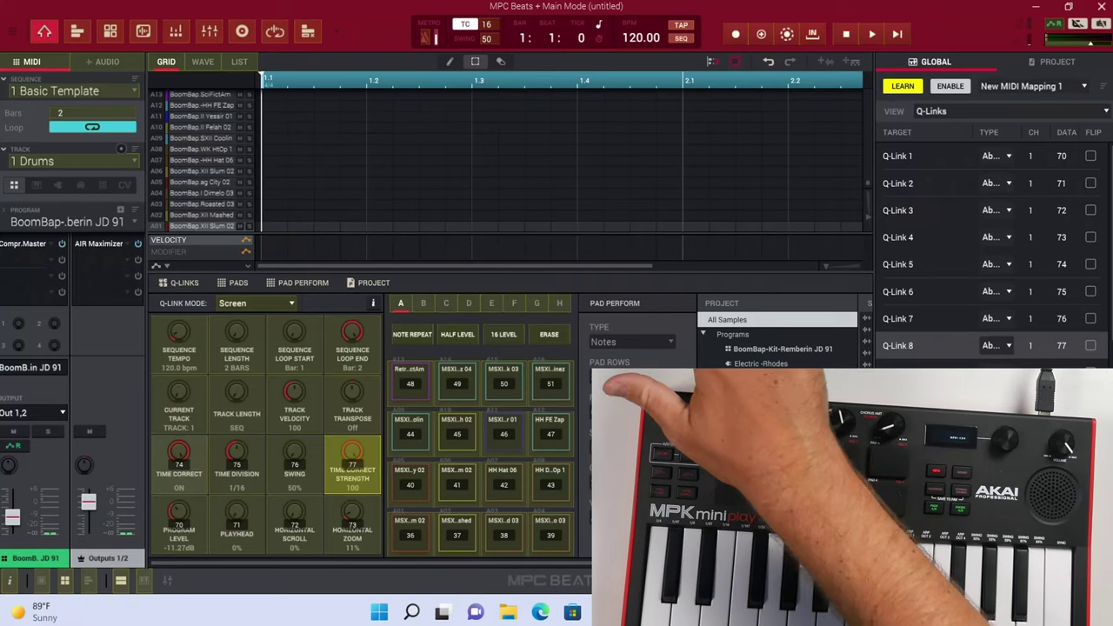
left_click(904, 86)
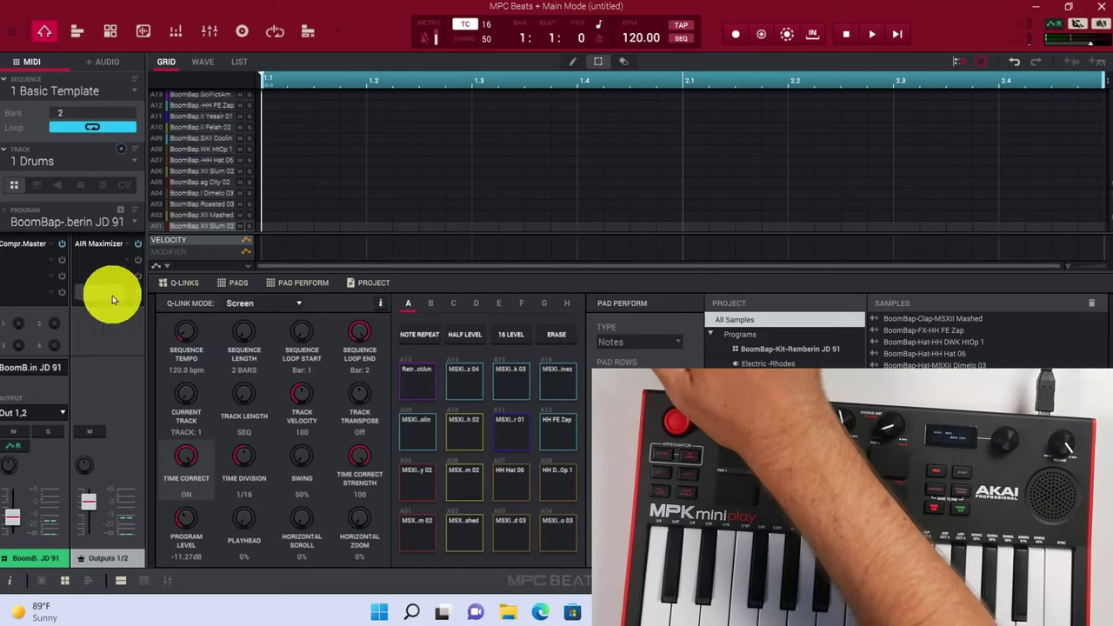
Step: Switch to the 2 Keys track and set its Pad Perform root note to D
left_click(48, 166)
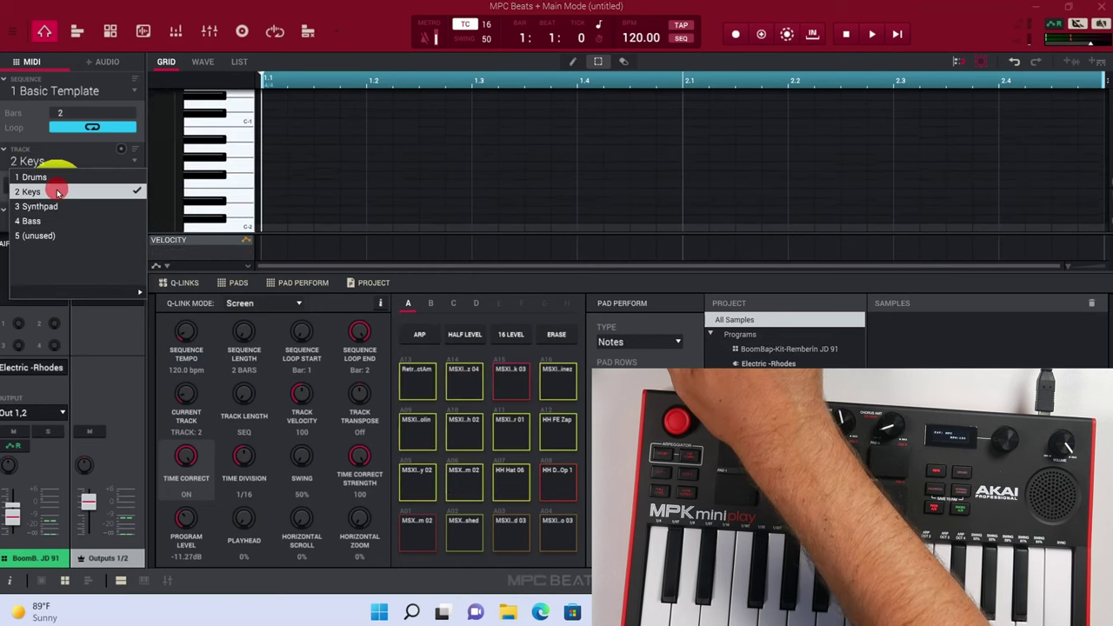
left_click(52, 186)
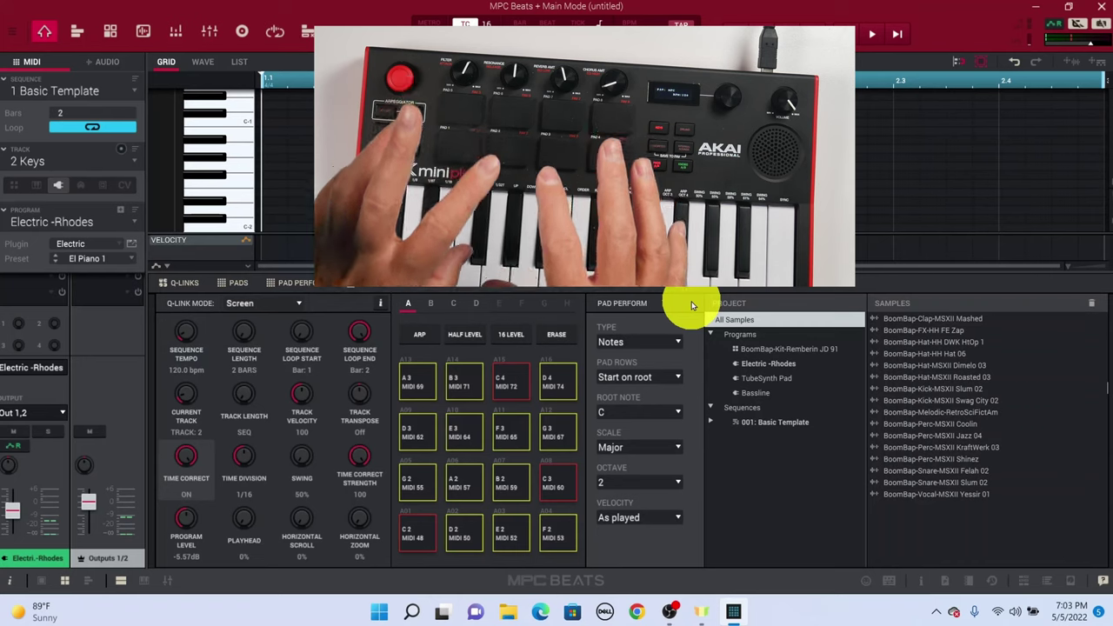
left_click(630, 413)
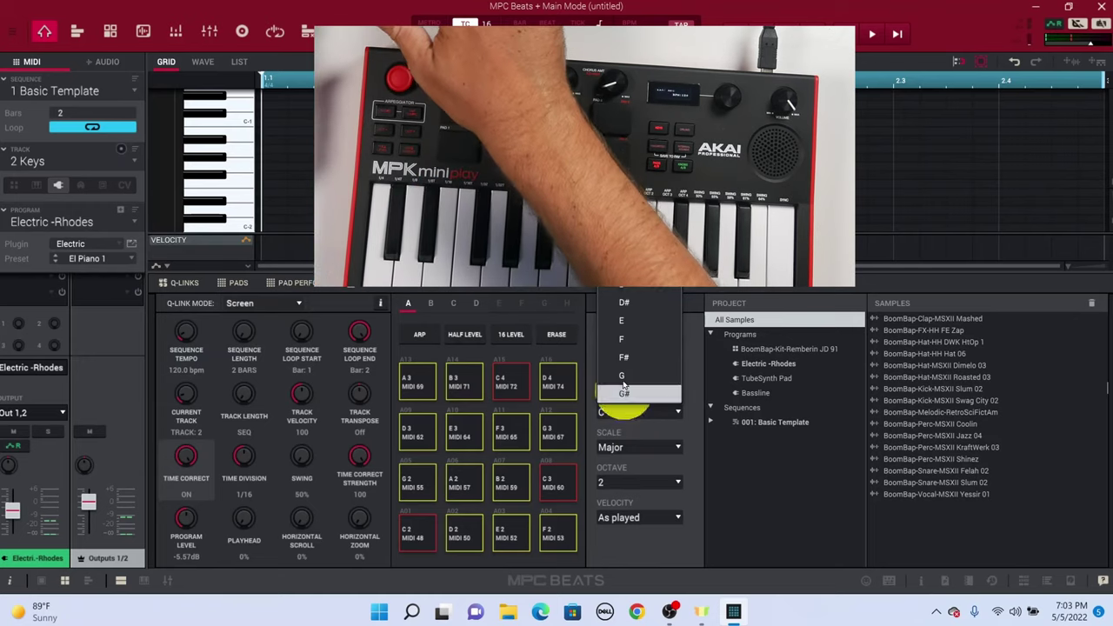
left_click(625, 287)
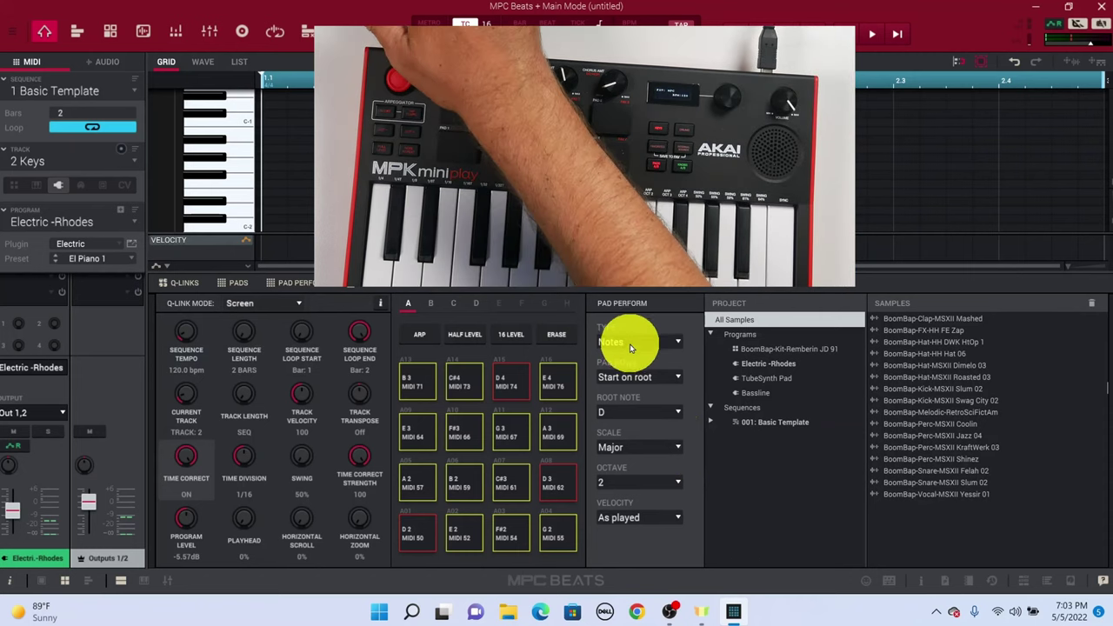
left_click(630, 342)
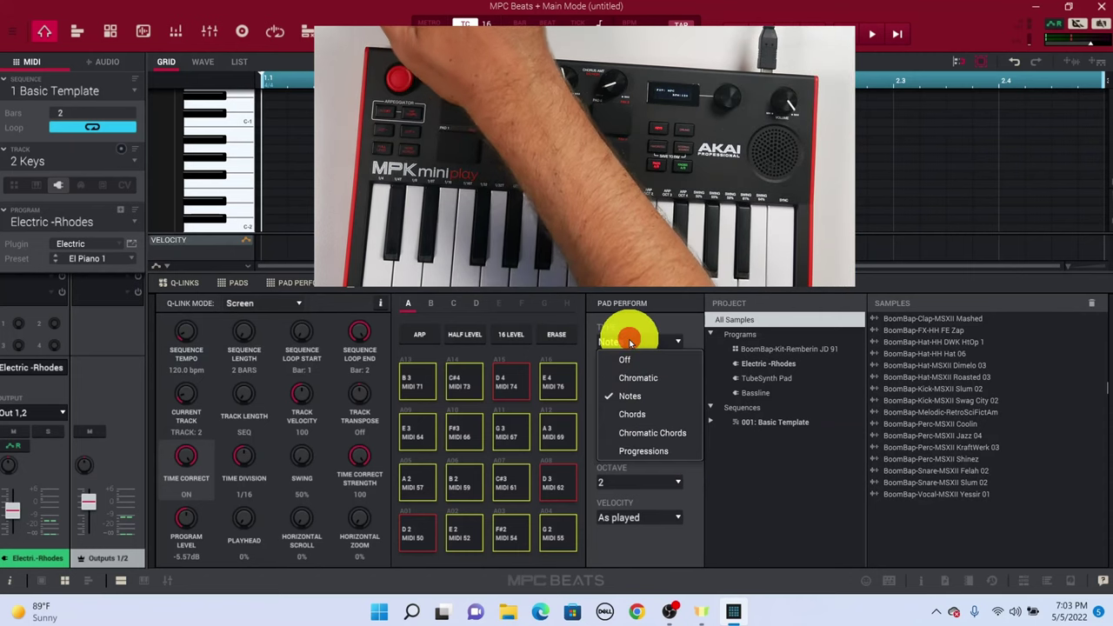
Step: Switch the Pad Perform type to Chords so each pad triggers a 1-3-5 triad in D major
left_click(637, 414)
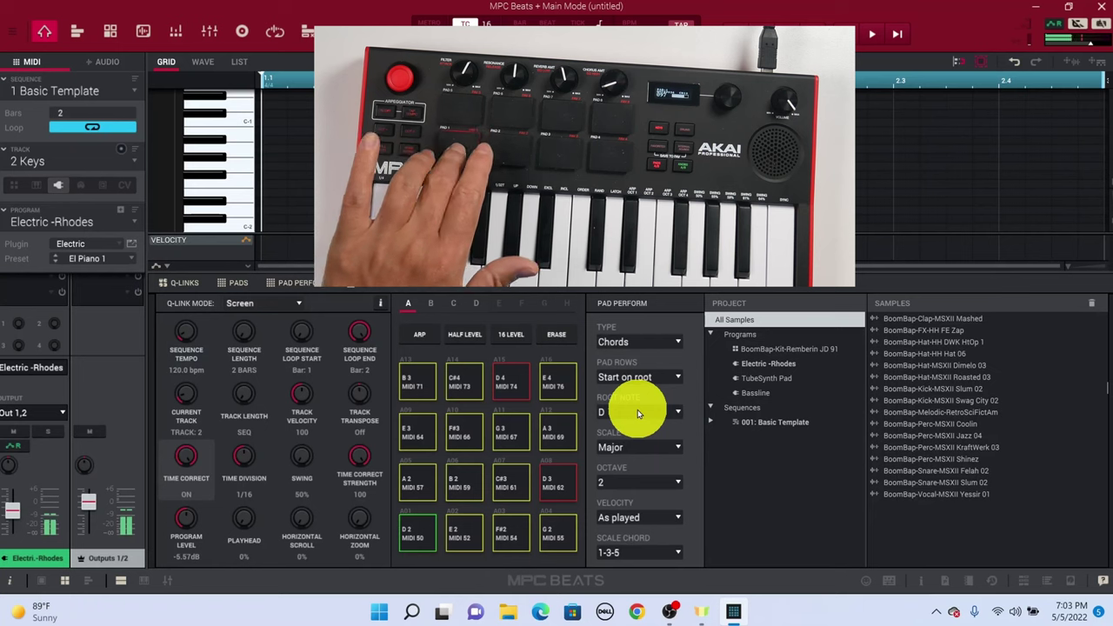